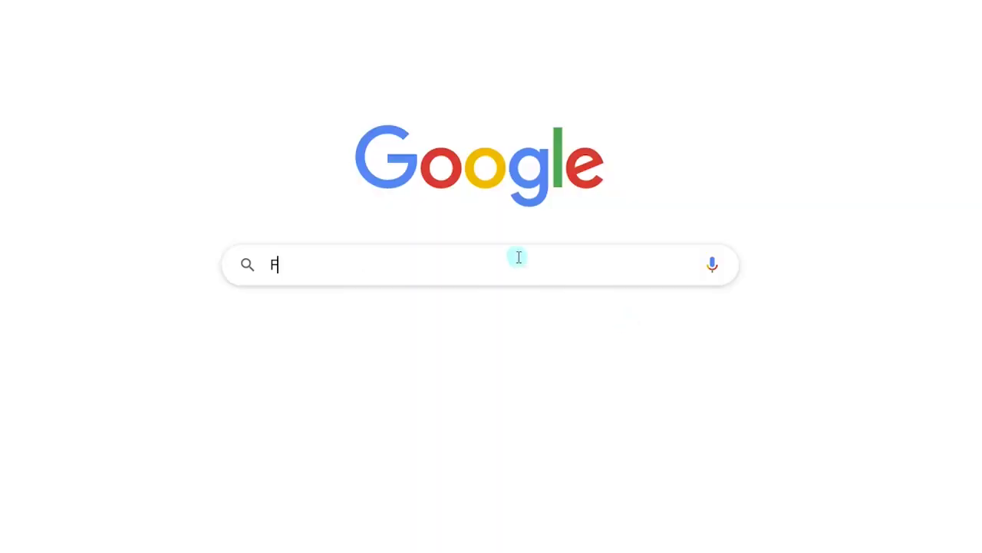
Search Google for FilmForth and open the official ioforth.com website.
text(ilmForth)
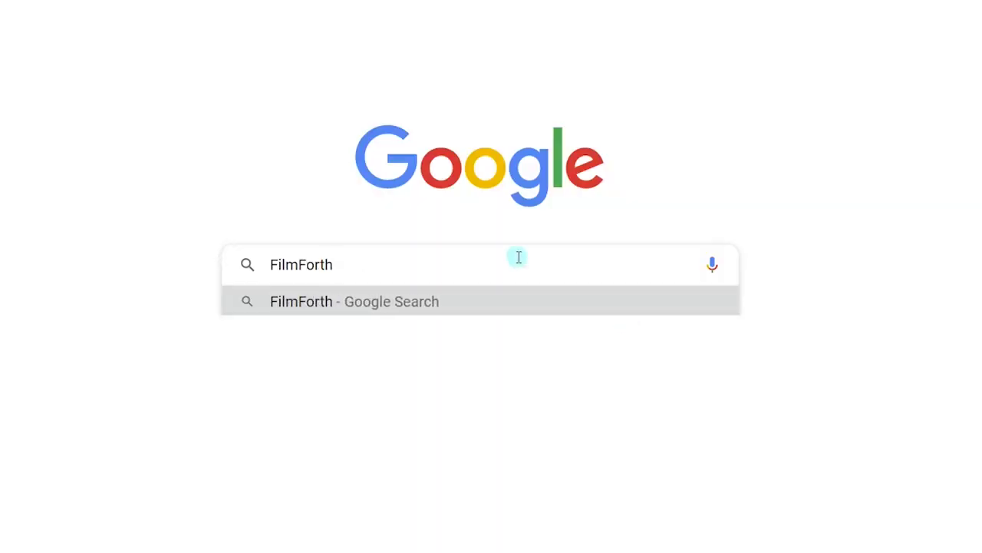
click(472, 307)
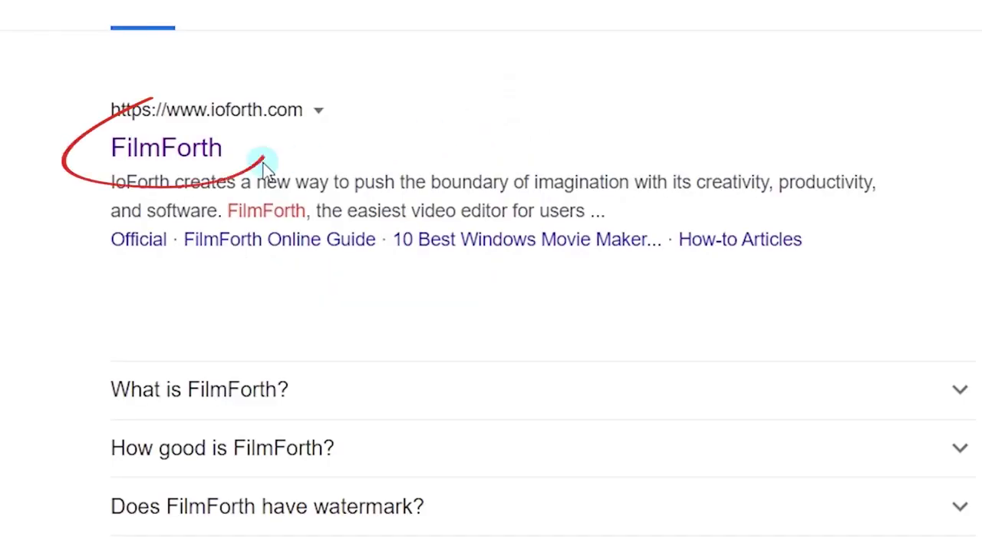
click(205, 163)
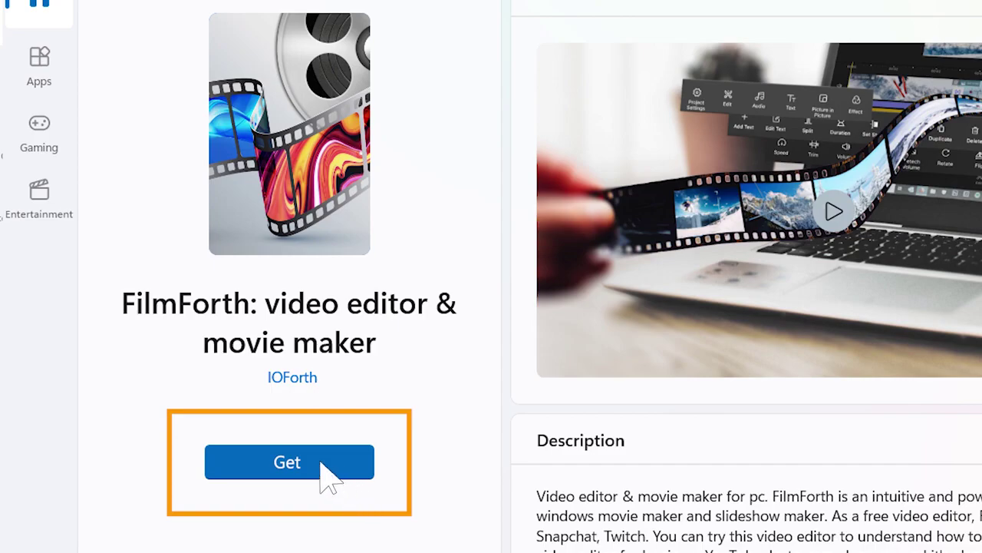
Launch FilmForth, start a new 16:9 project and add a 3-second black colour clip.
click(329, 473)
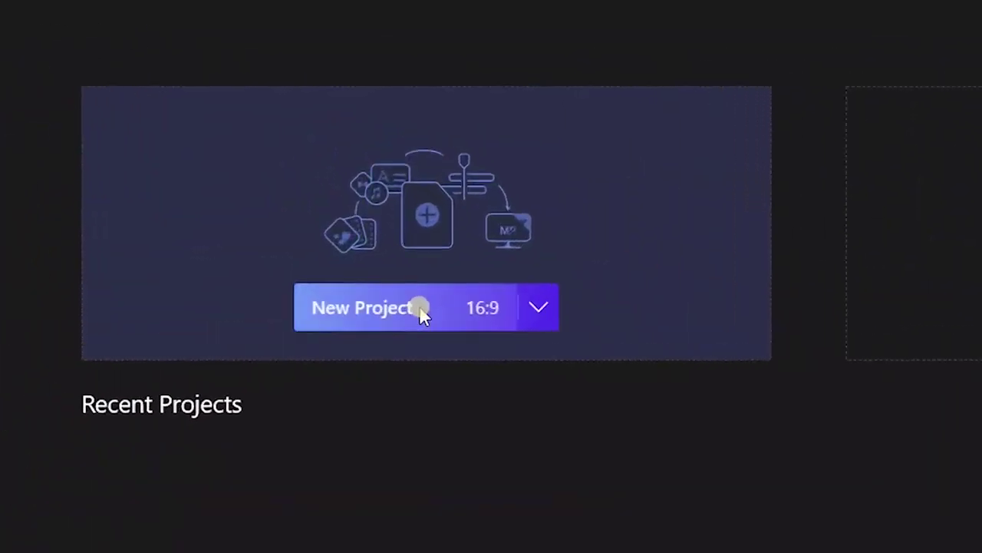
click(421, 311)
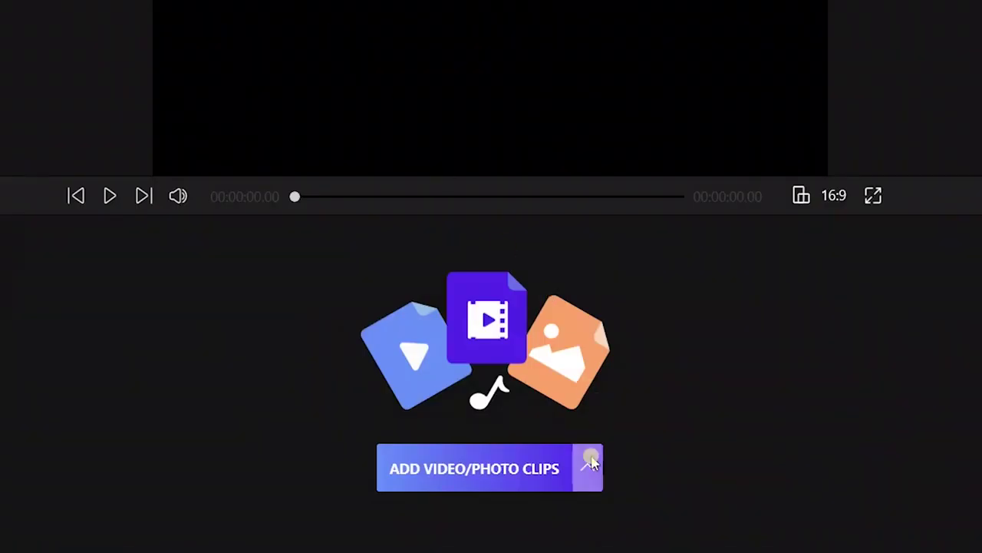
click(590, 463)
click(548, 388)
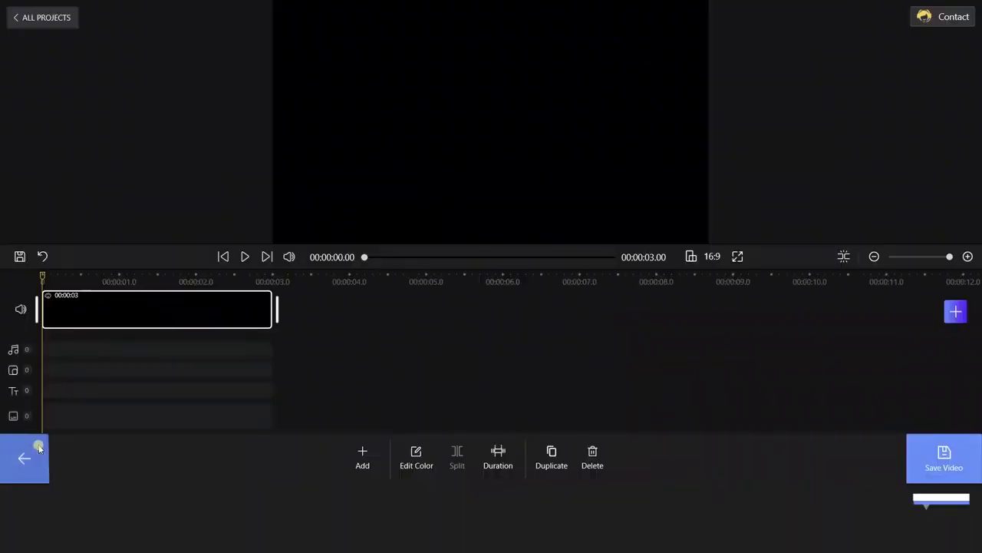
click(39, 448)
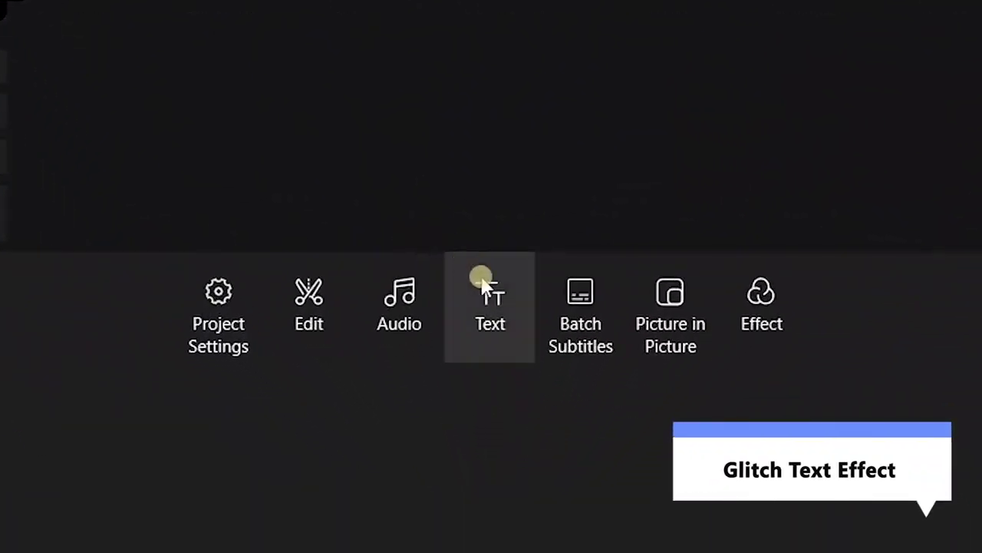
Add a text clip and replace its placeholder with 'Handsome'.
click(484, 284)
click(111, 292)
click(233, 288)
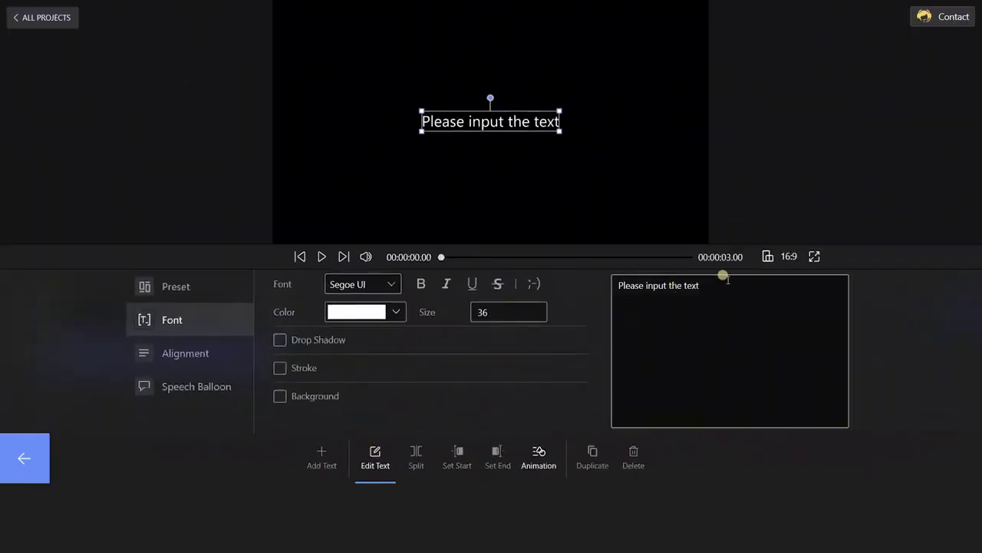
click(724, 277)
text(Handsome)
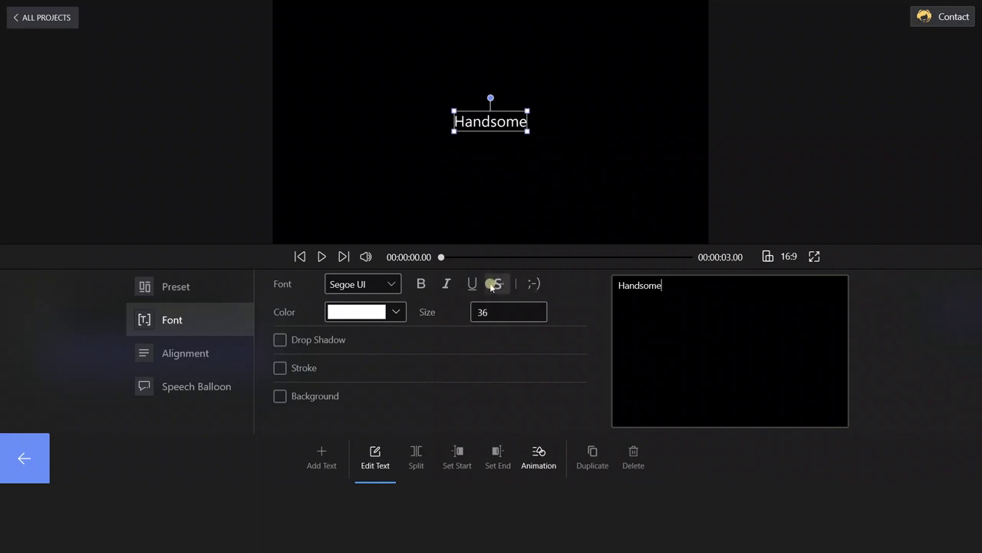
Style the title in brown Segoe Script and enlarge it on the canvas.
click(381, 286)
click(374, 263)
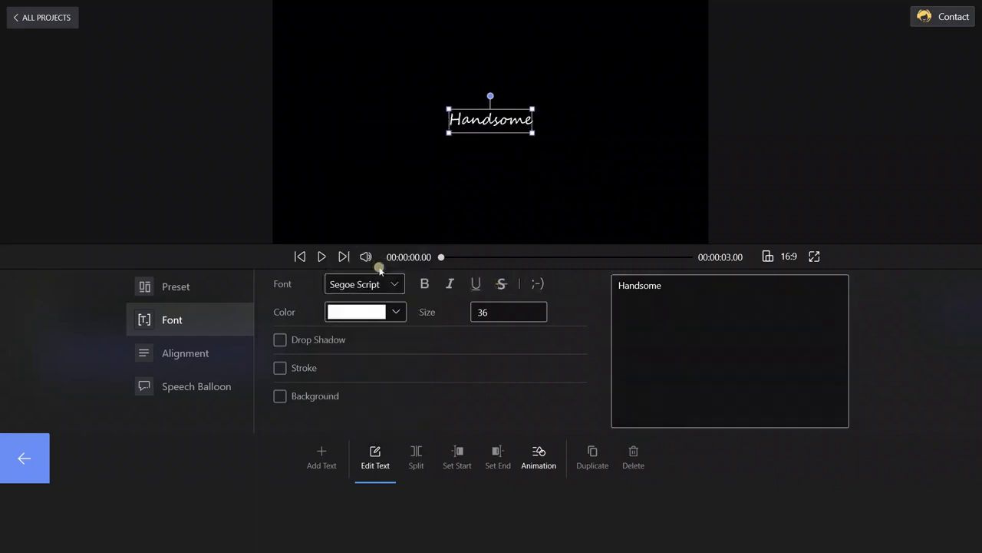
click(371, 309)
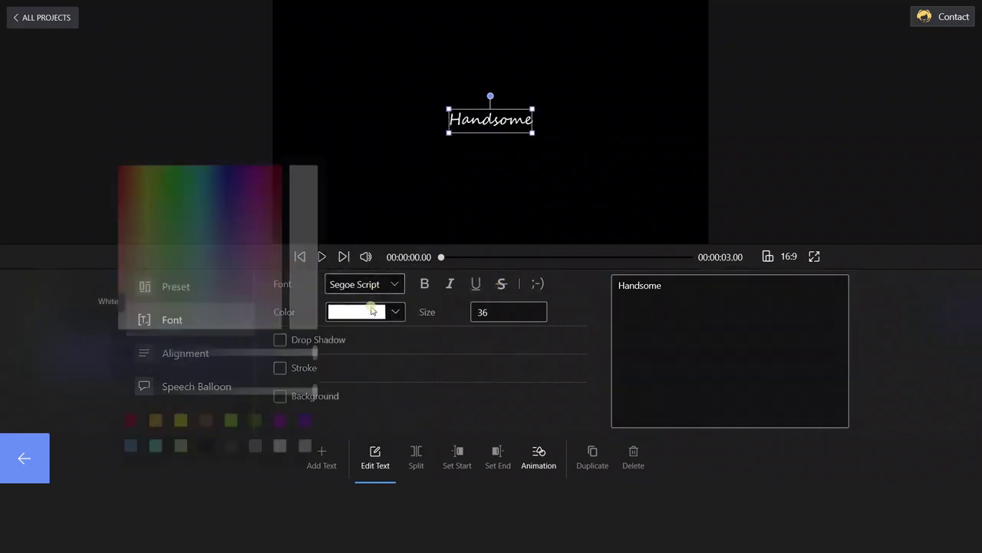
click(201, 420)
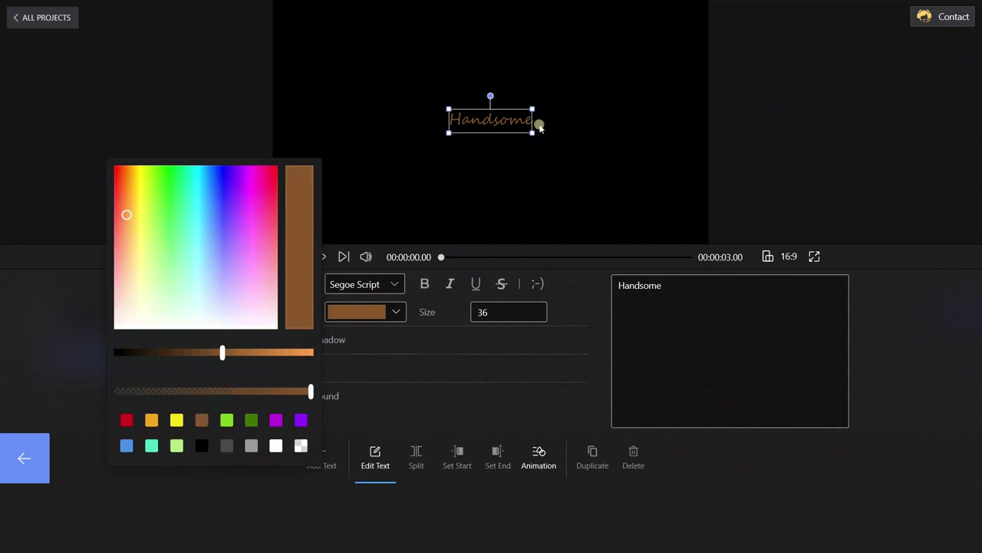
drag(539, 124, 530, 92)
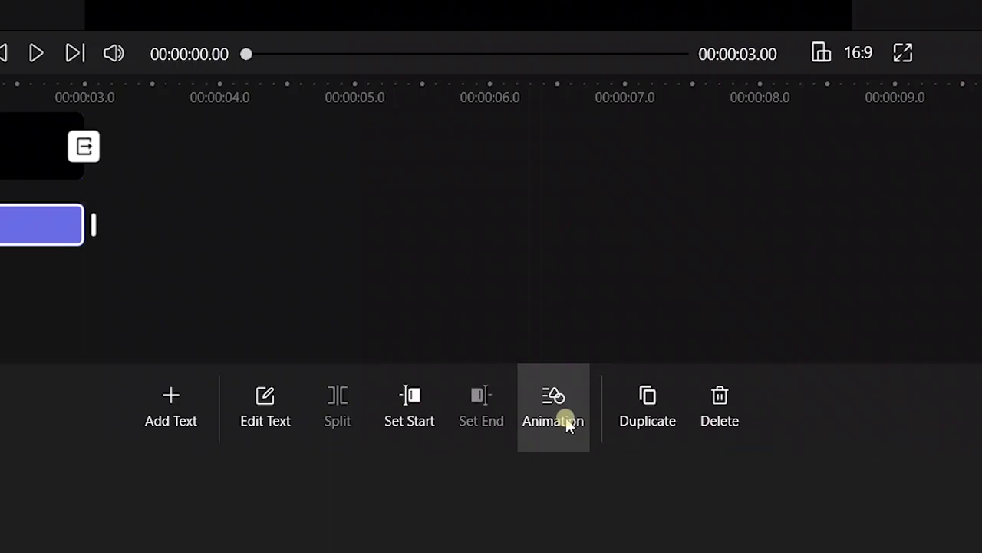
Apply the Glitch emphasis animation to the Handsome title.
click(566, 422)
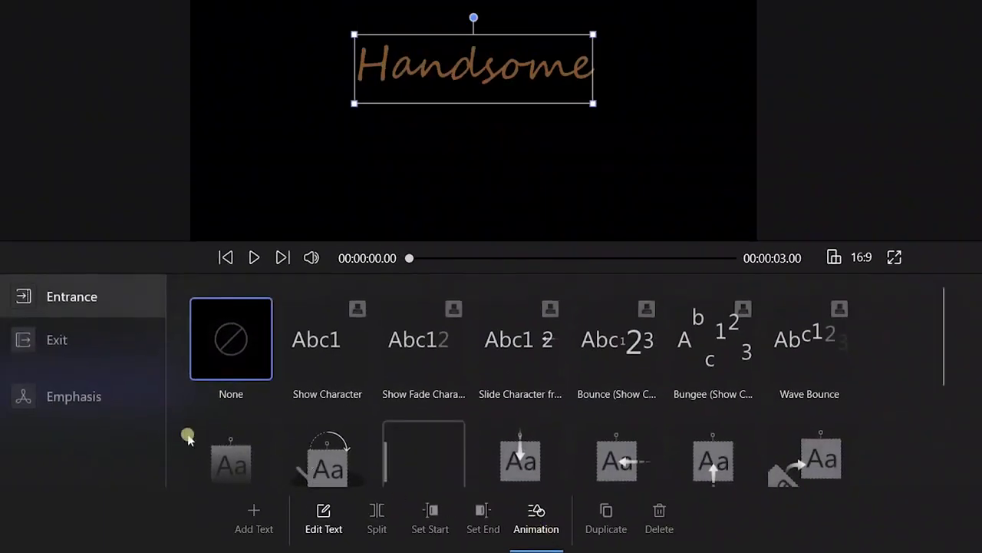
click(72, 395)
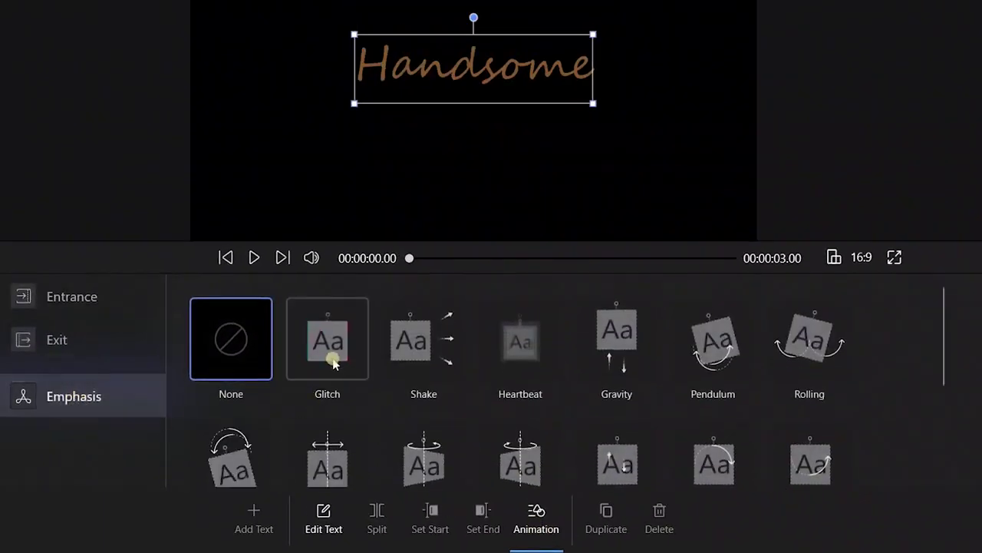
click(333, 364)
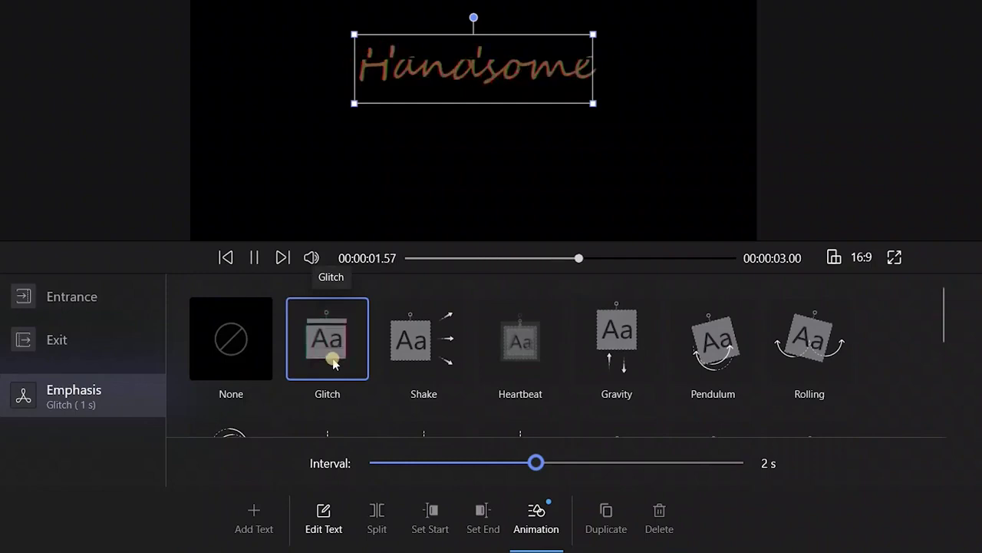
click(22, 455)
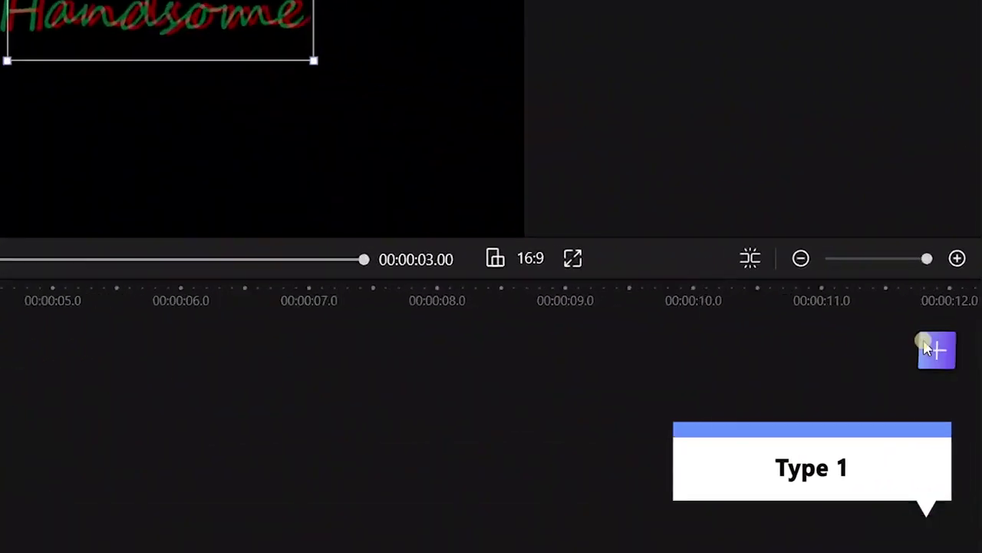
Add the portrait video after the title and split off its first 0.9 seconds.
click(955, 311)
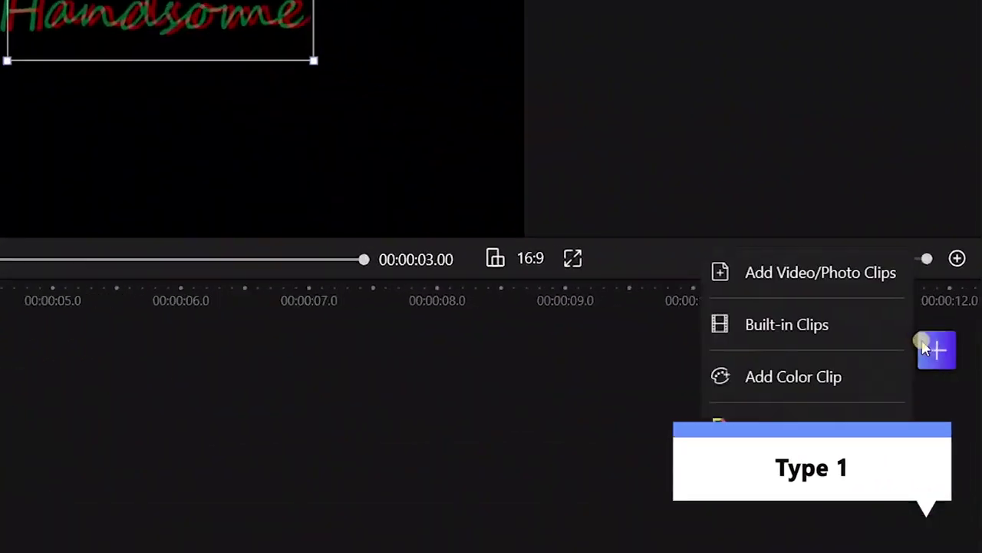
click(869, 292)
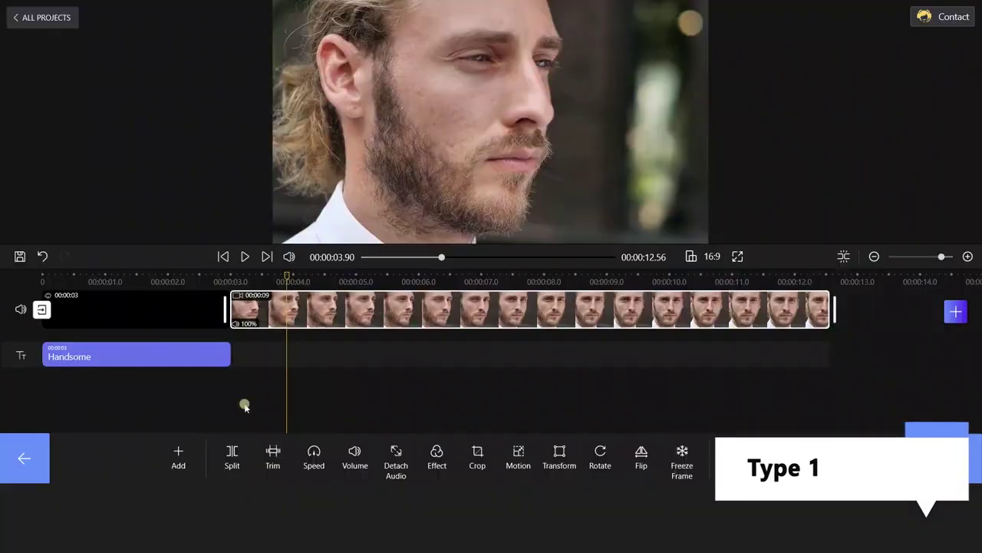
click(231, 454)
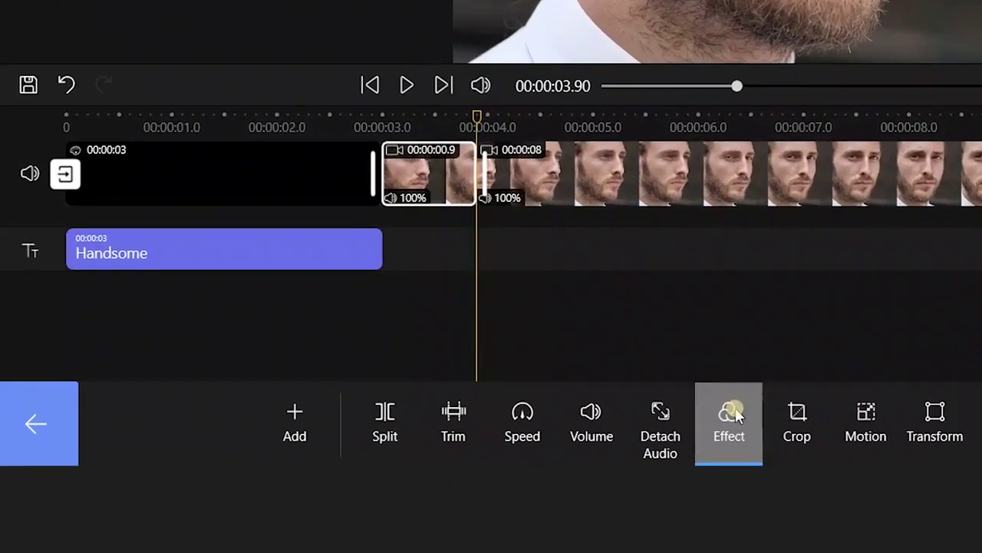
Give the 0.9-second piece a Glitch filter and preview the project.
click(437, 453)
click(173, 237)
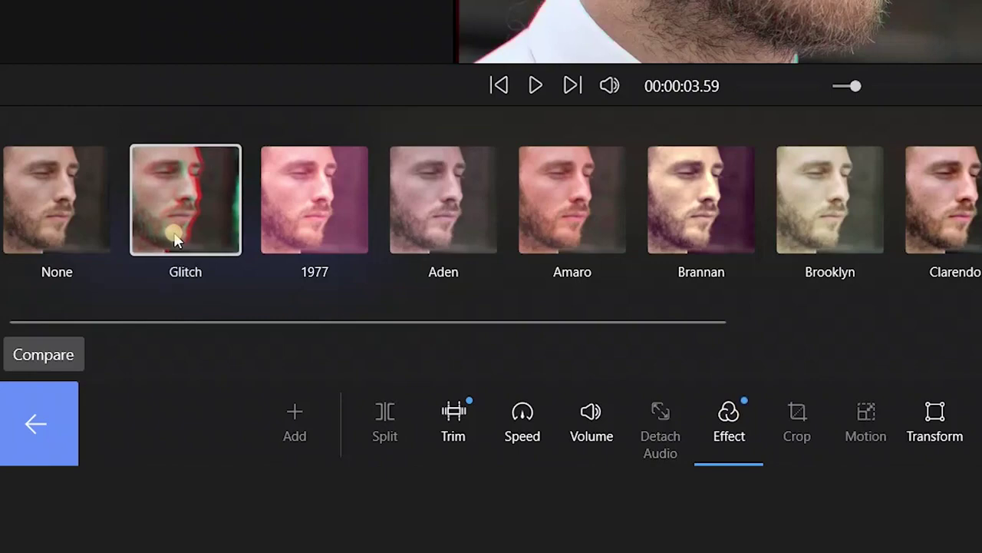
click(38, 428)
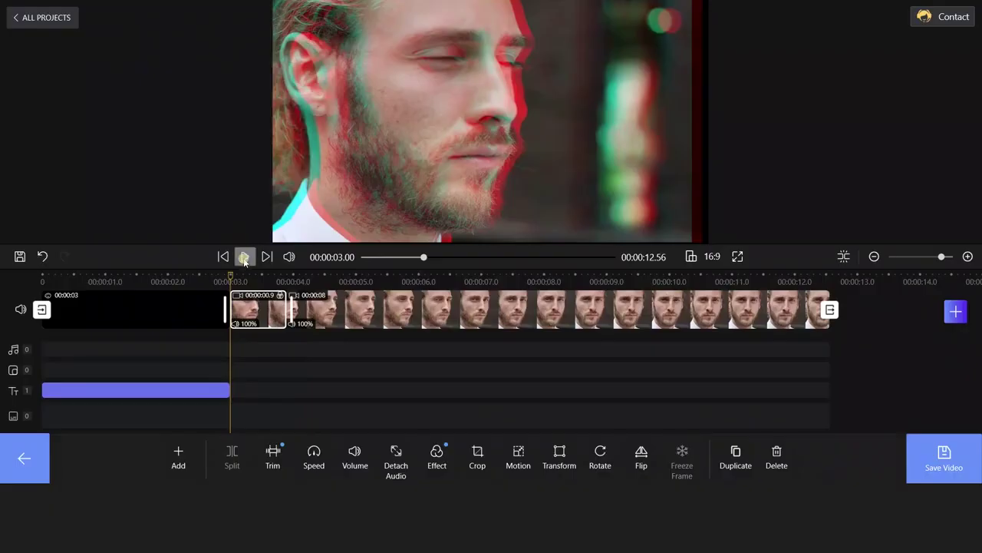
click(244, 258)
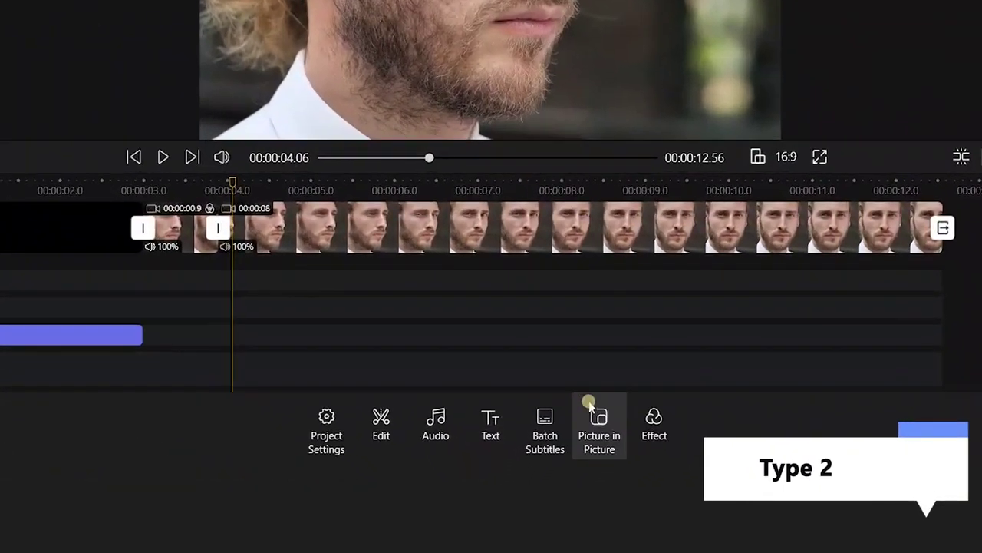
Add the video as a picture-in-picture overlay and split it at the playhead.
click(568, 452)
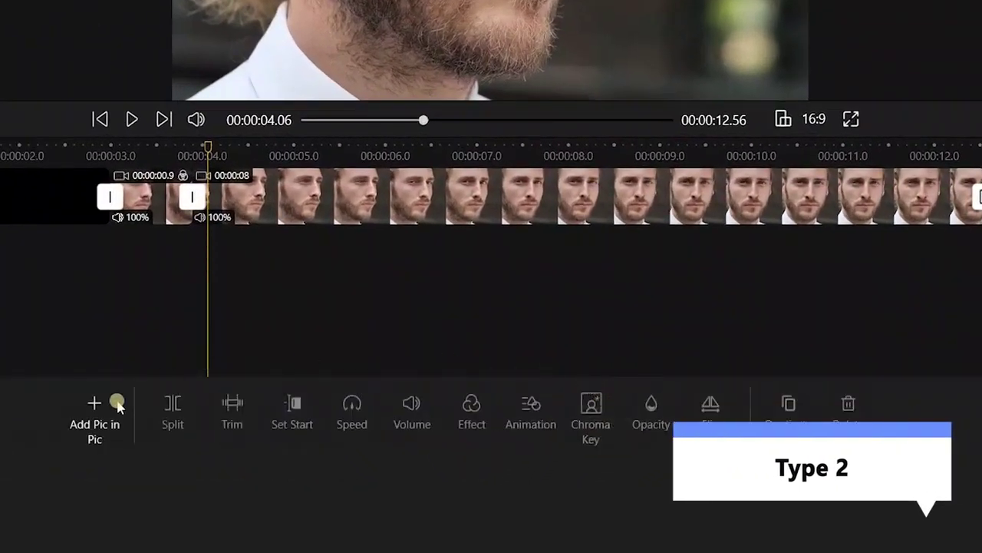
click(91, 407)
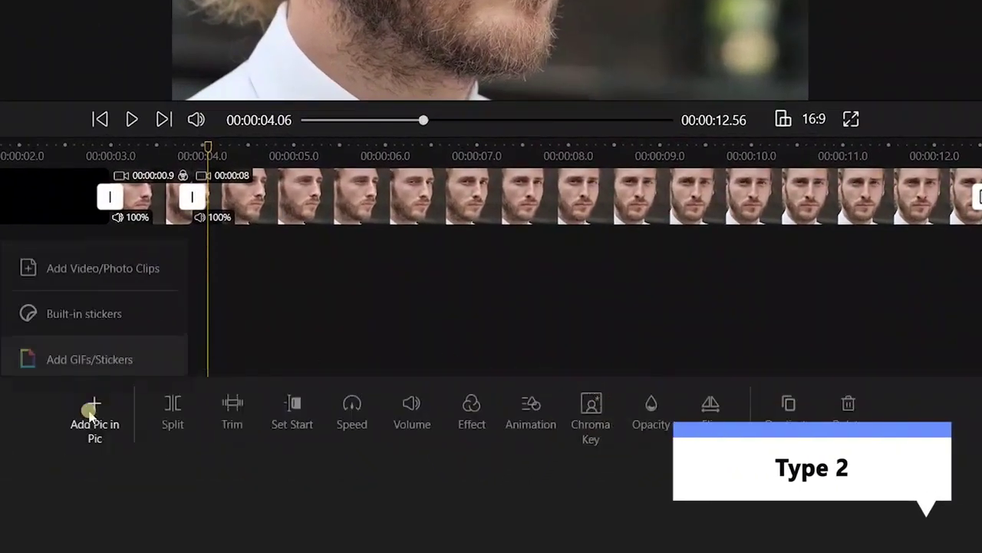
click(85, 264)
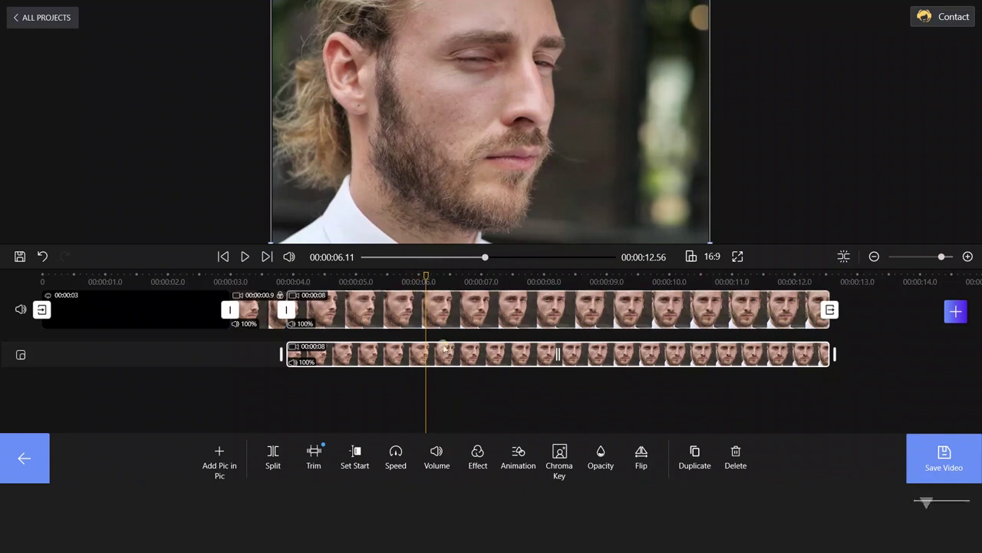
click(274, 454)
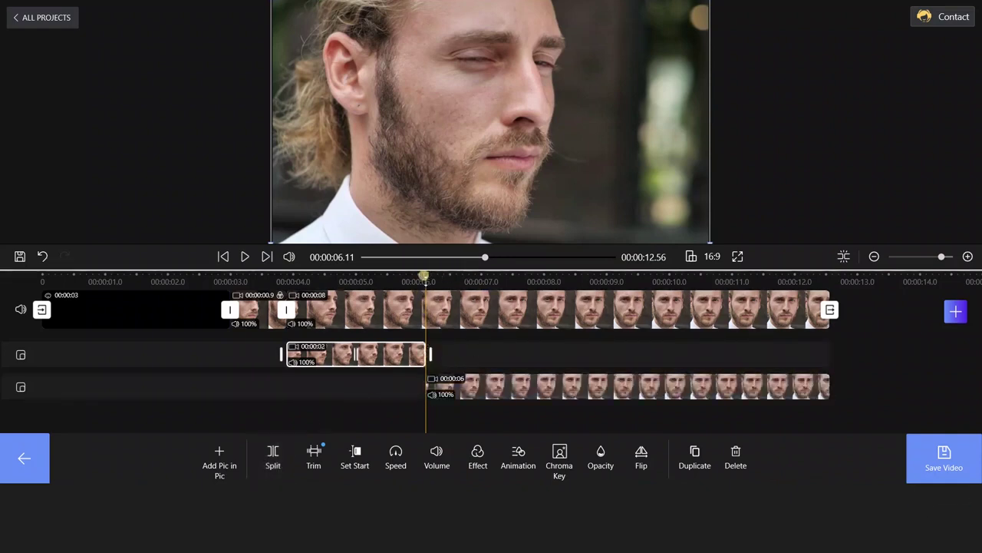
Split the lower overlay clip at about 6.7 seconds and duplicate the short piece onto a new track.
drag(429, 282, 466, 280)
click(482, 393)
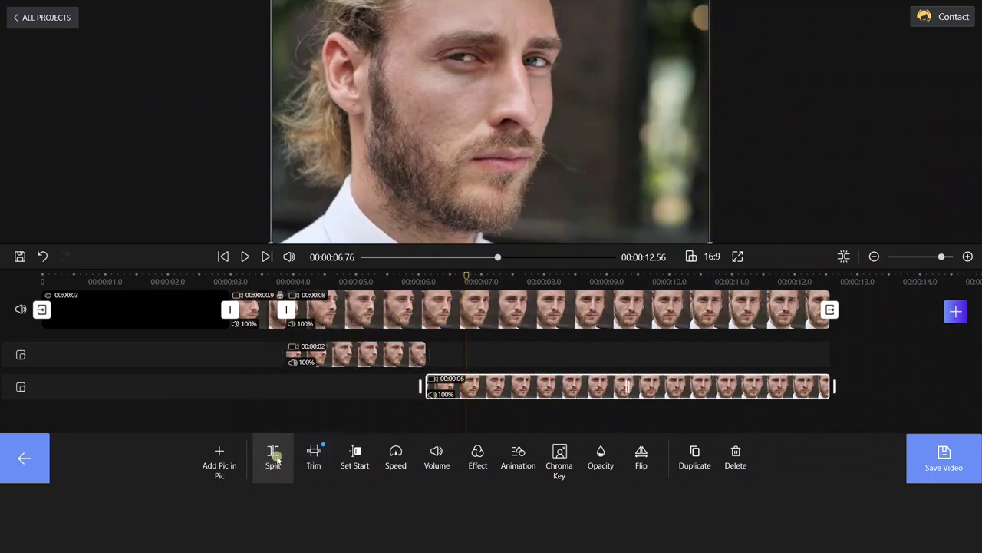
click(275, 458)
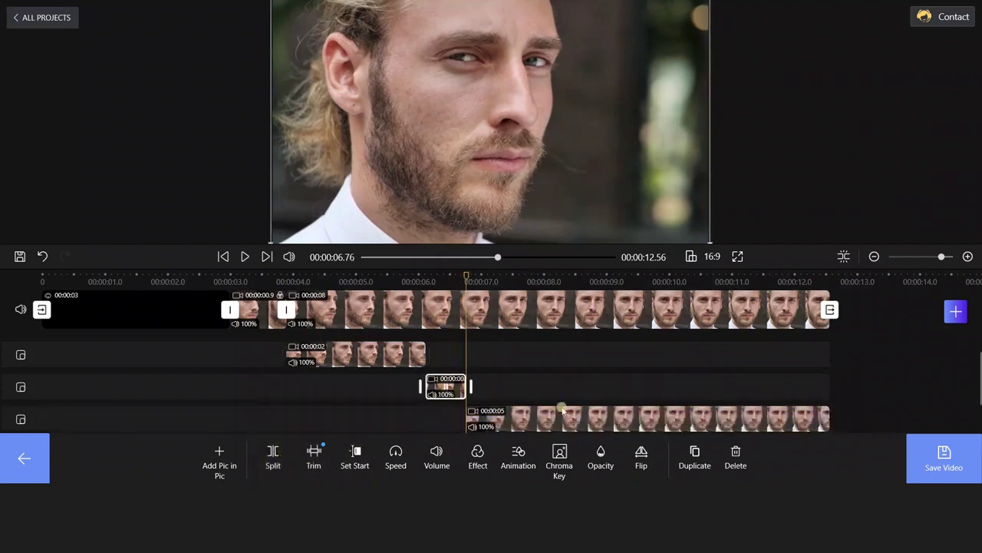
click(688, 456)
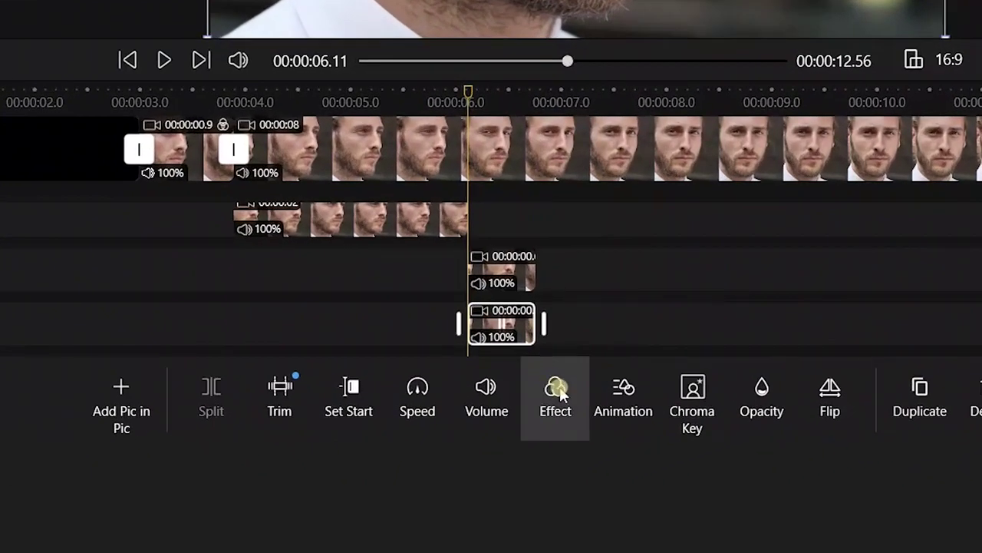
Apply the 1977 filter to the short overlay clip and lower its opacity to about 30%.
click(559, 390)
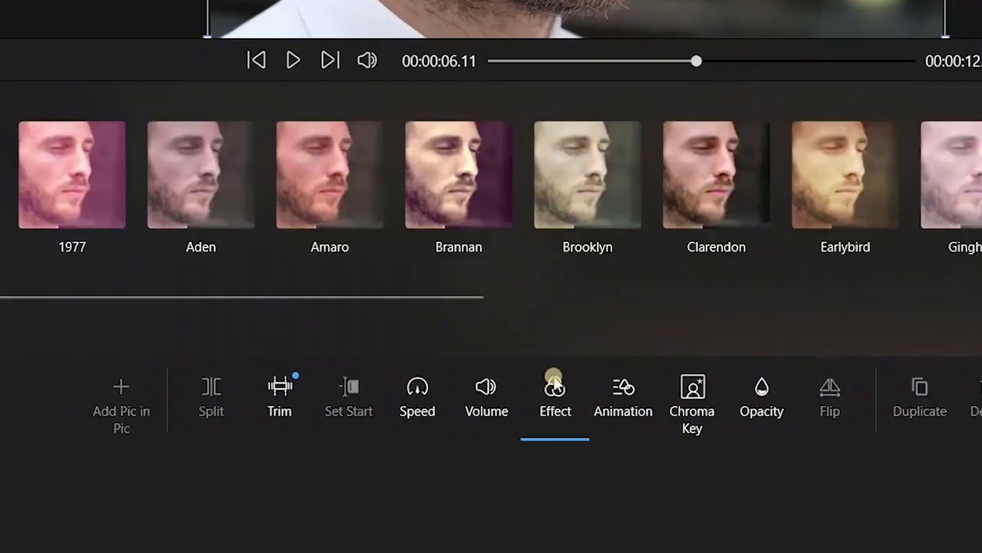
click(85, 182)
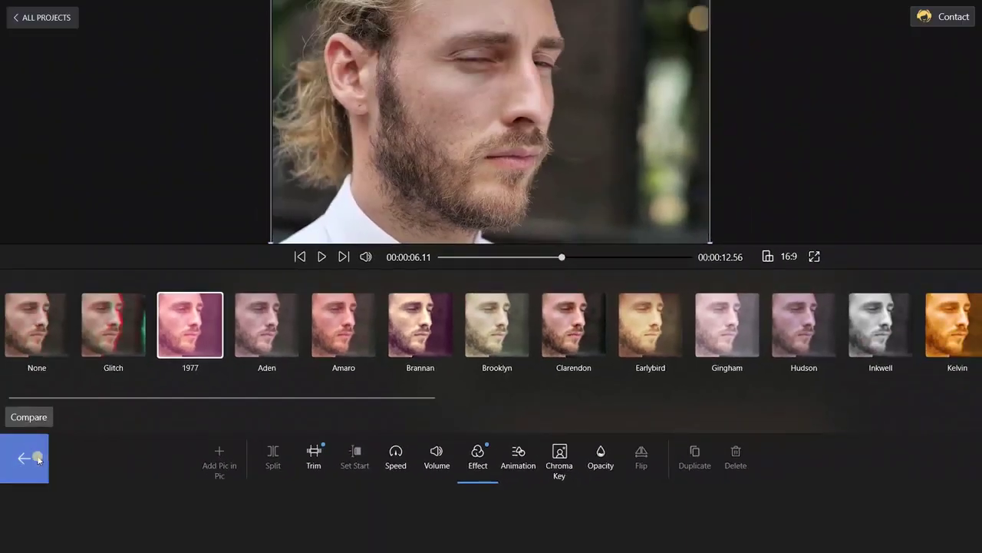
click(3, 391)
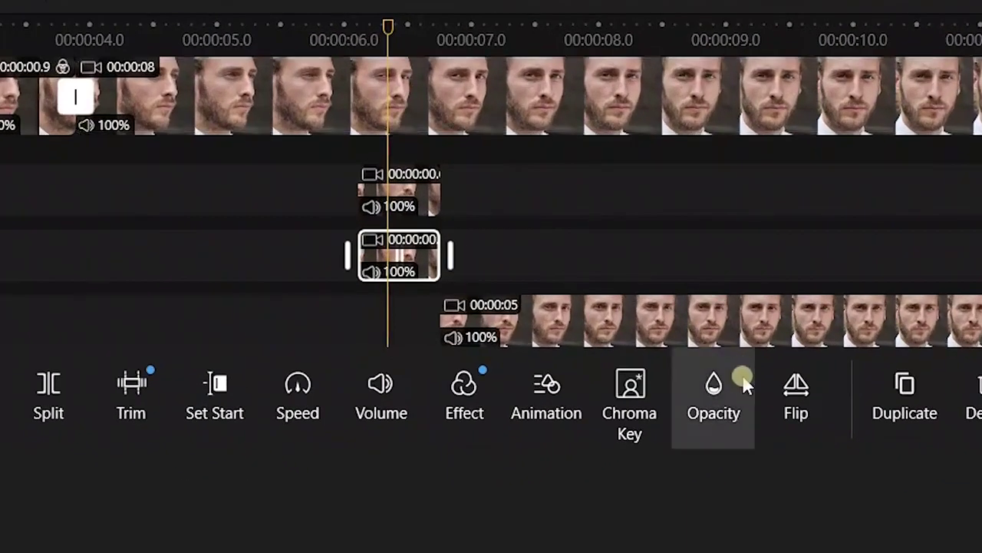
click(695, 400)
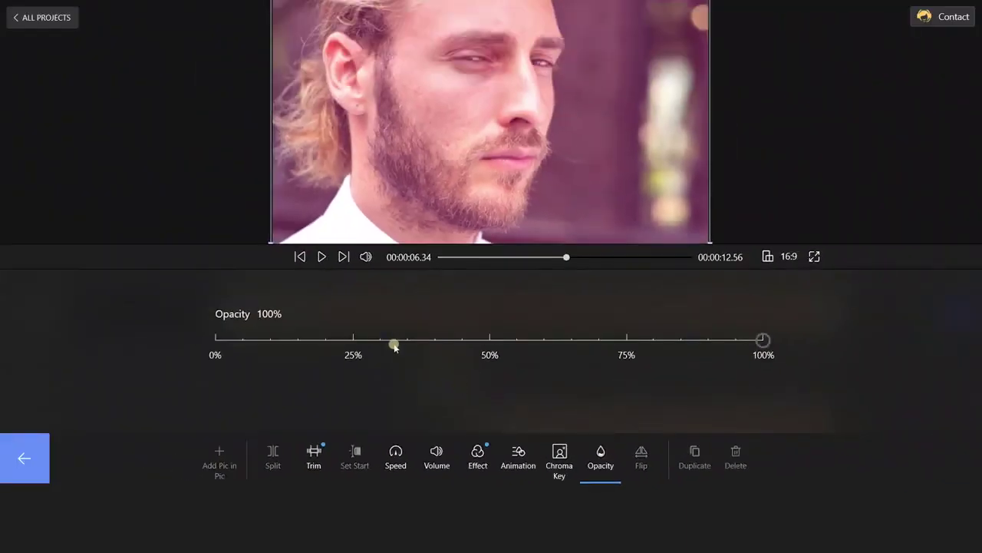
drag(395, 347, 367, 341)
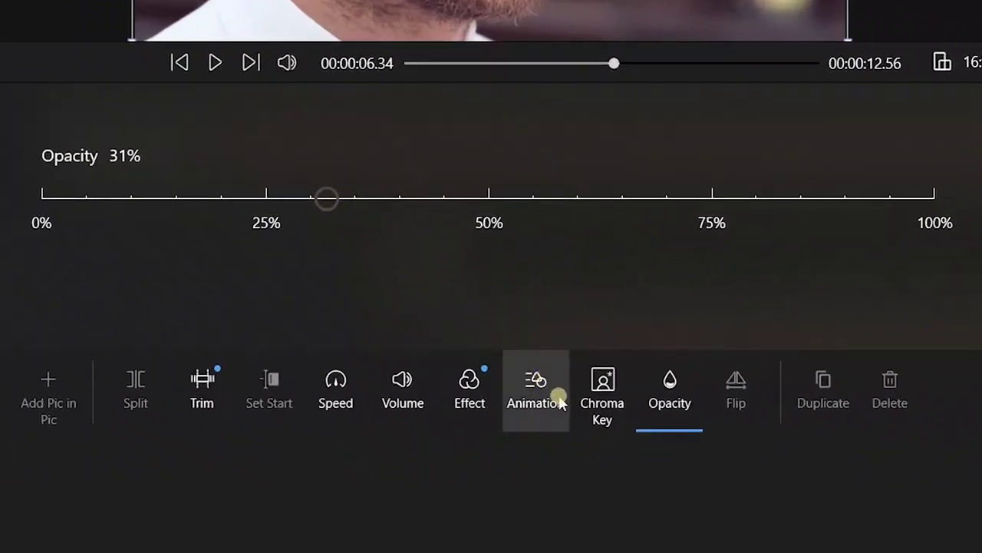
Add a Shake emphasis animation to the overlay and preview the video.
click(519, 453)
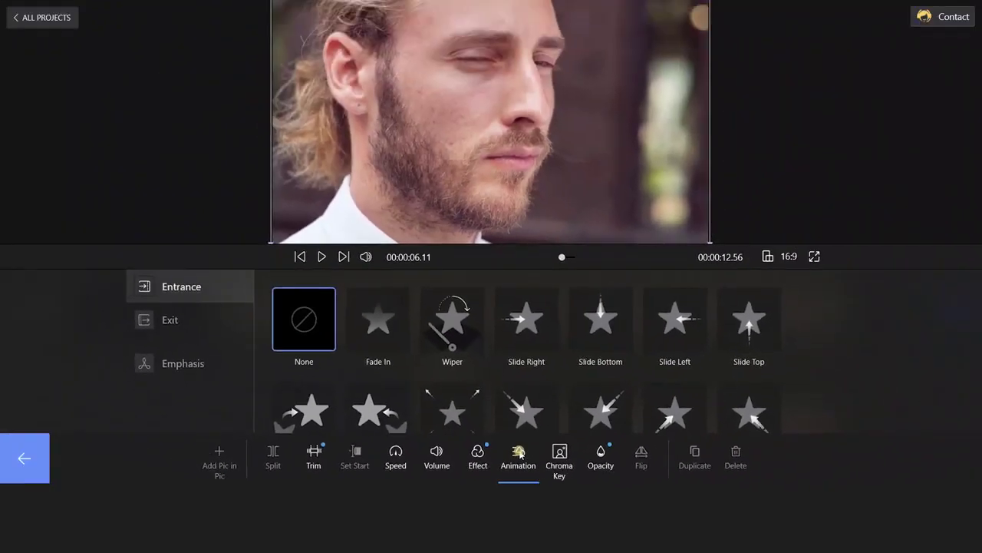
click(216, 360)
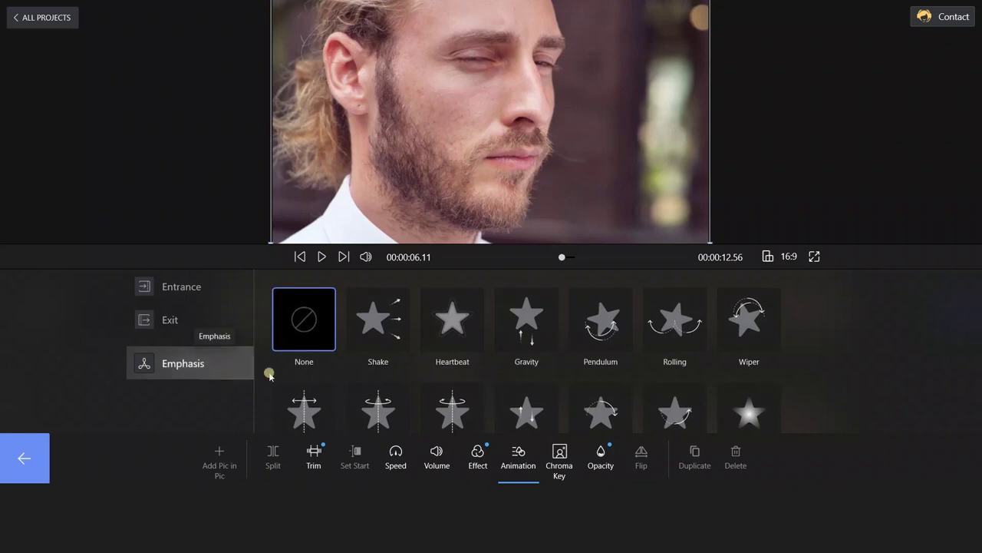
click(399, 335)
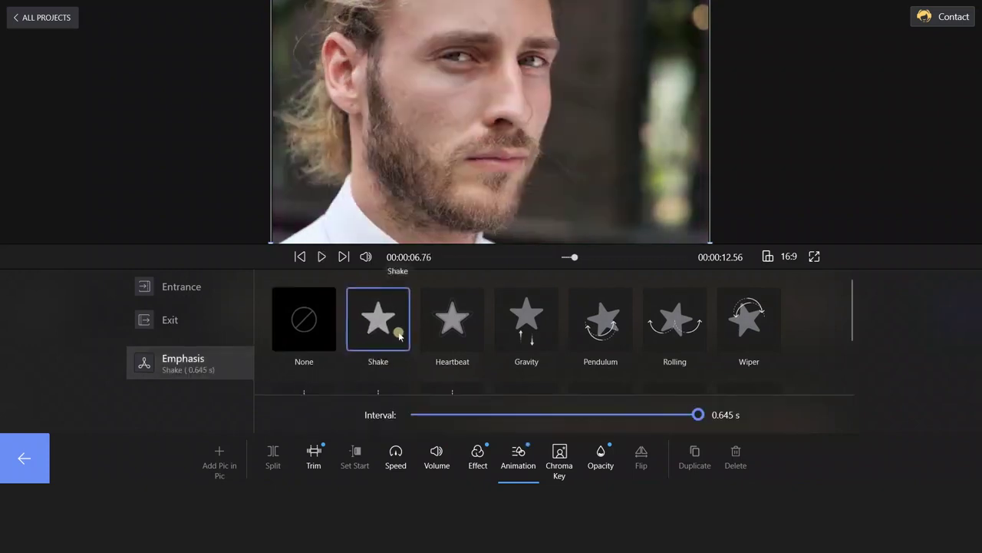
click(23, 458)
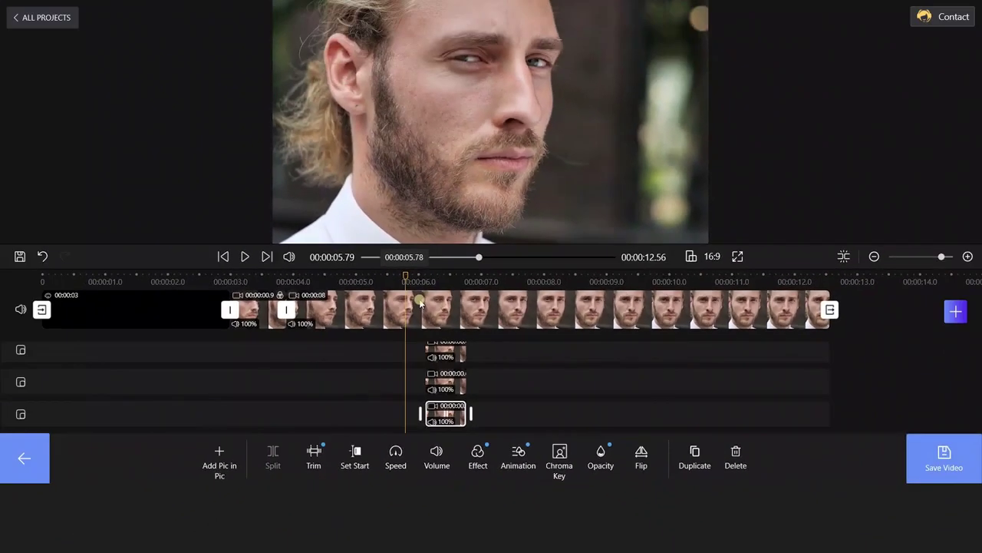
click(421, 302)
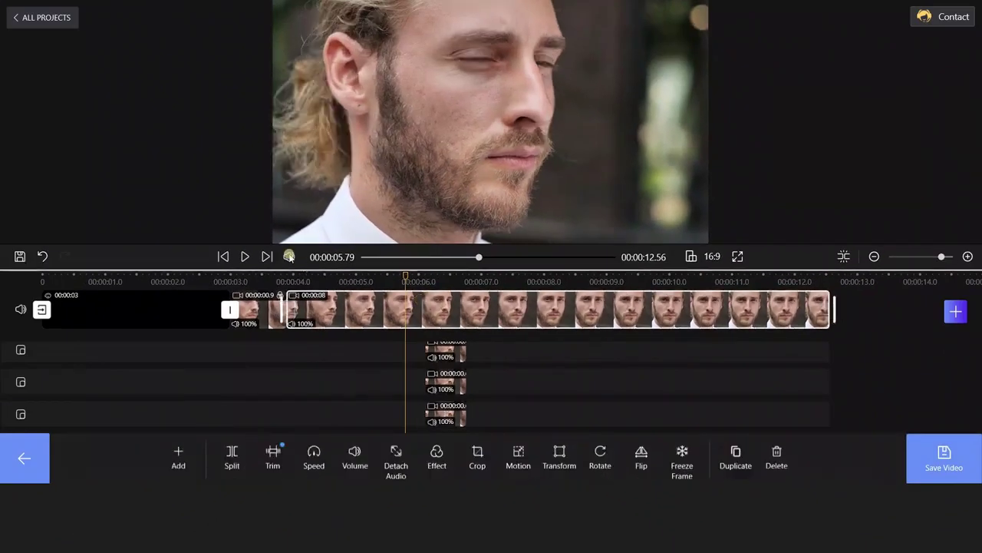
click(245, 257)
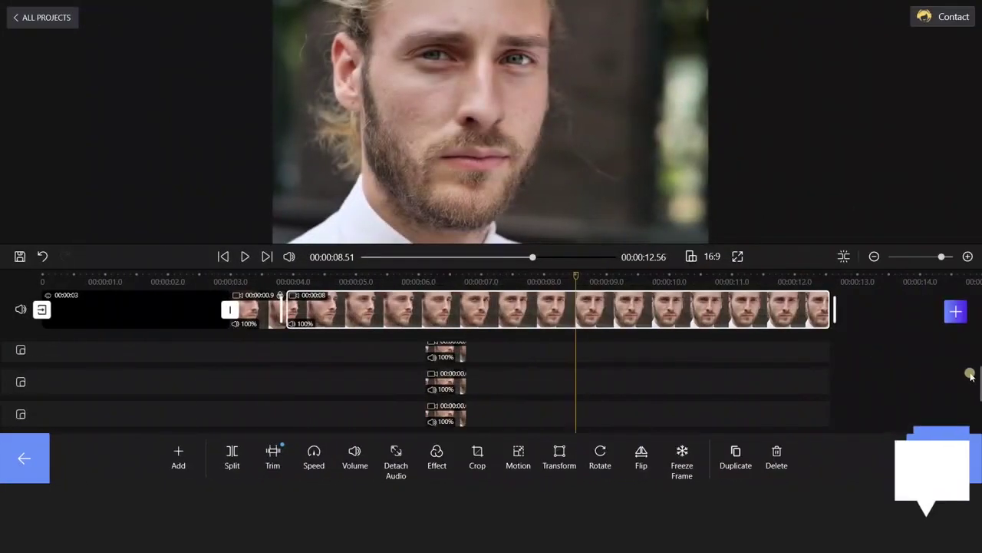
Split the long lower overlay clip at 00:00:08.82 and again near 00:00:10.
scroll(977, 384, down, 1)
drag(979, 388, 978, 407)
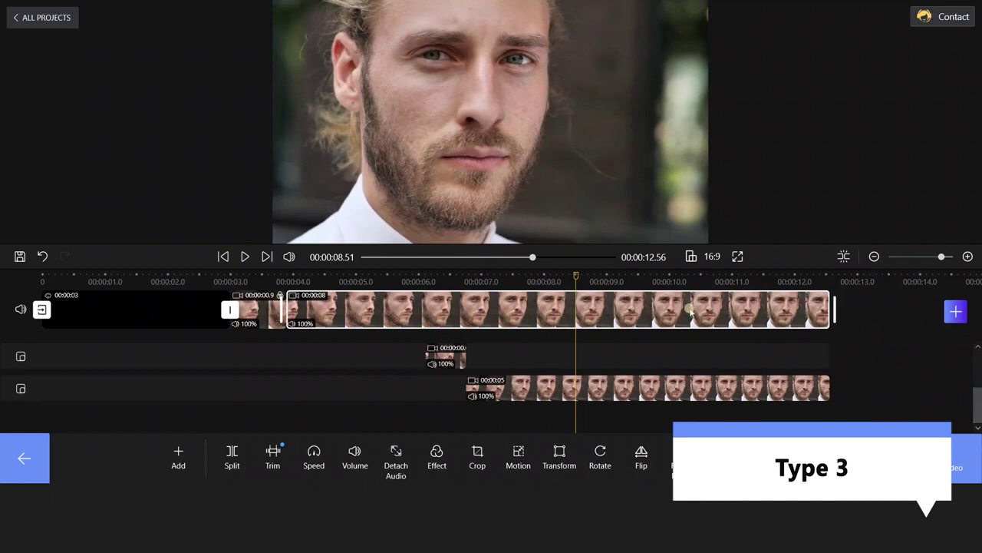
drag(577, 275, 594, 274)
click(616, 388)
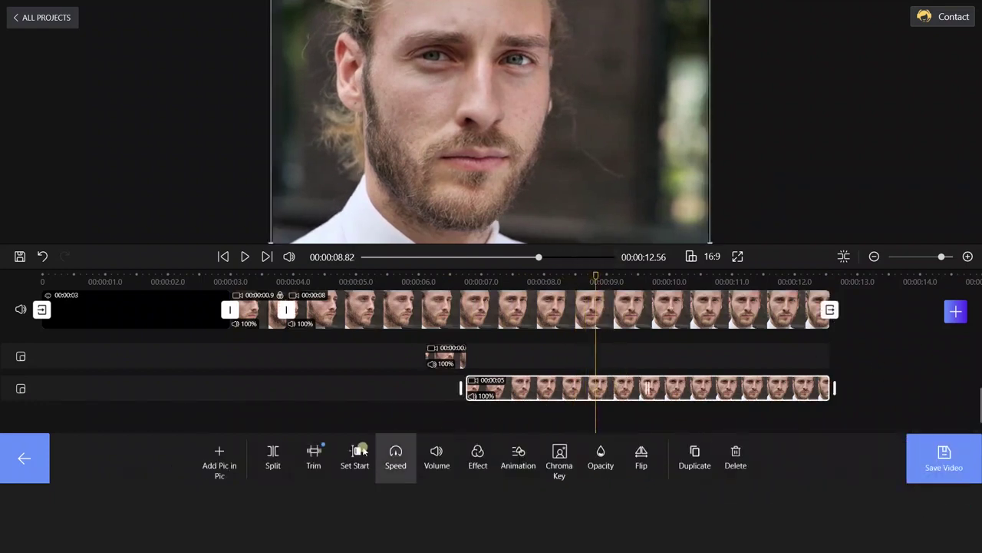
click(274, 458)
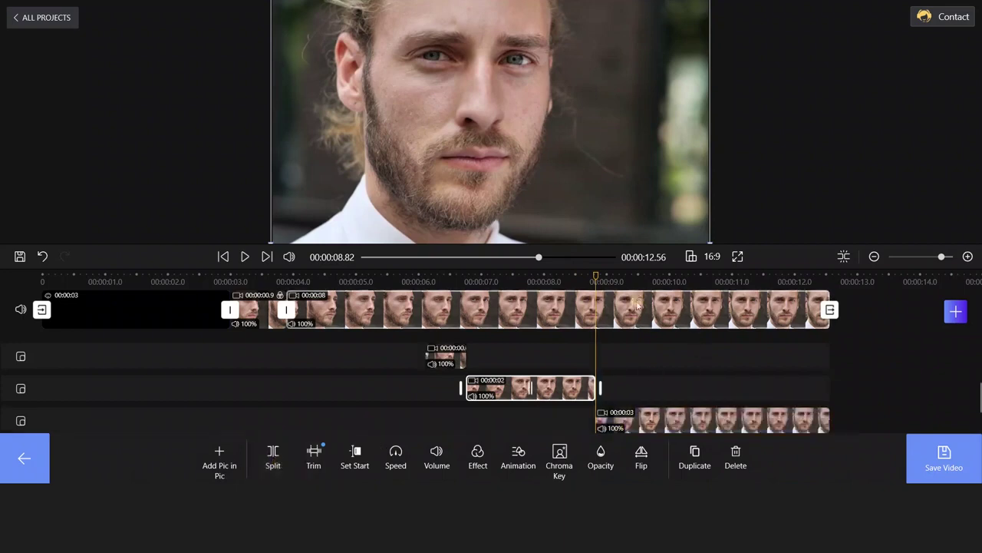
drag(597, 275, 663, 281)
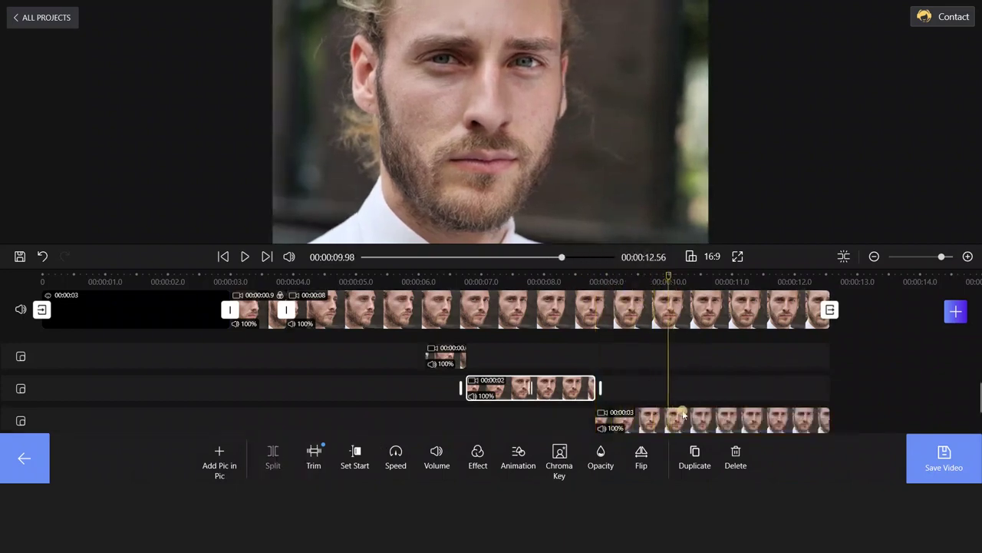
click(272, 458)
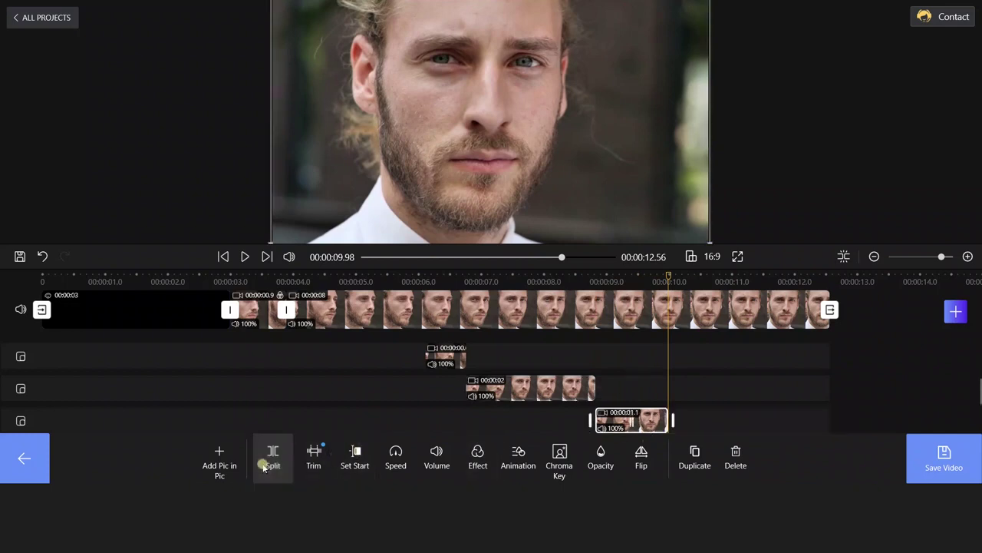
scroll(812, 361, down, 2)
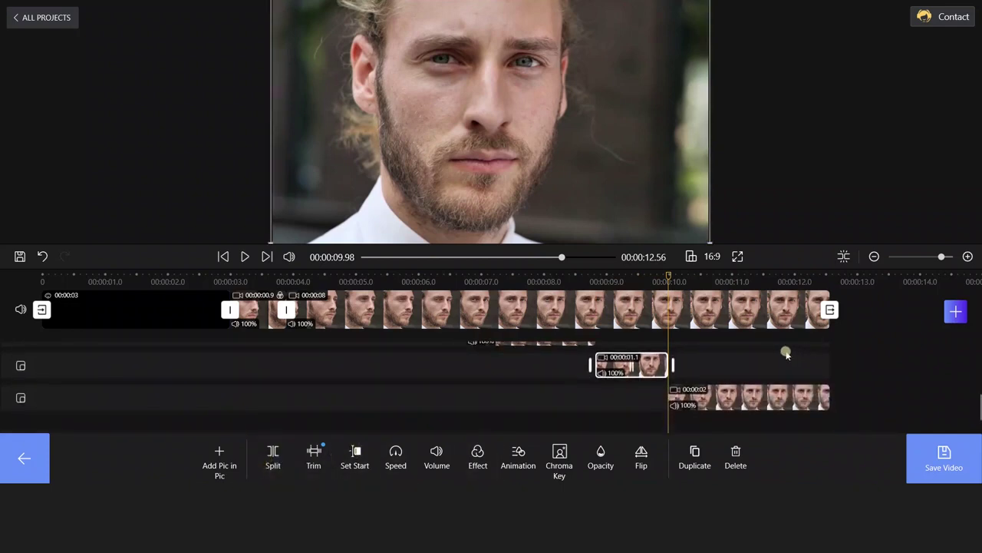
Duplicate the 1.1-second piece onto a new track with the 1977 filter at 33% opacity.
click(693, 454)
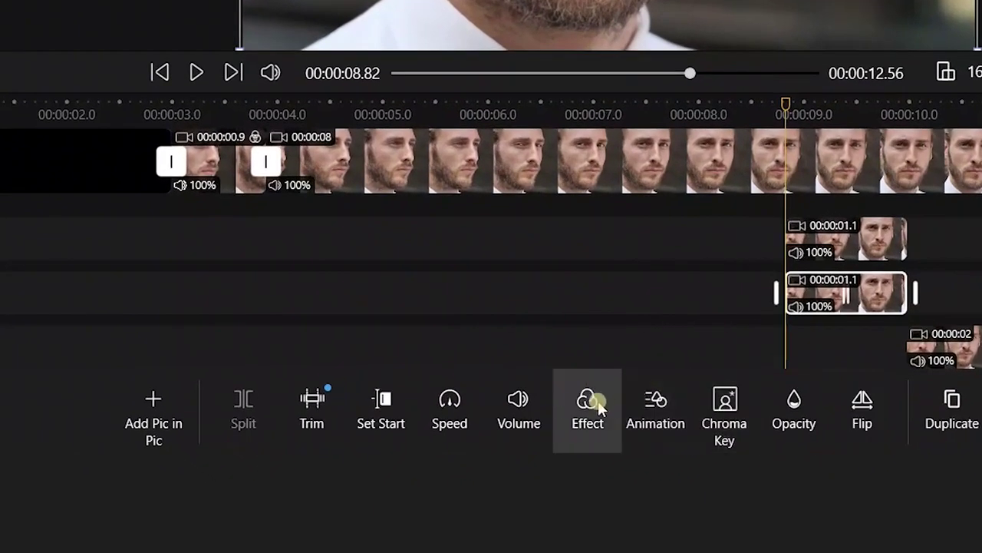
click(474, 458)
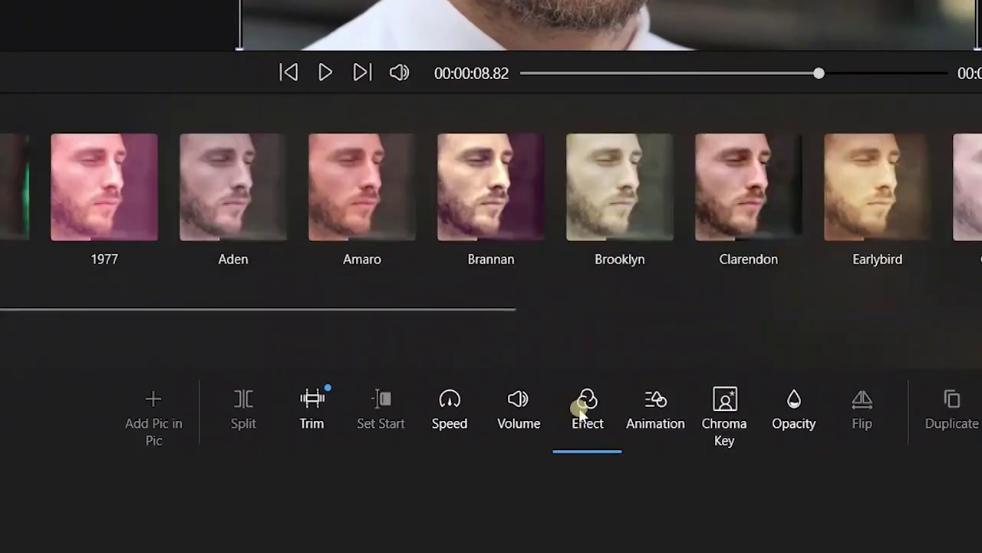
click(74, 239)
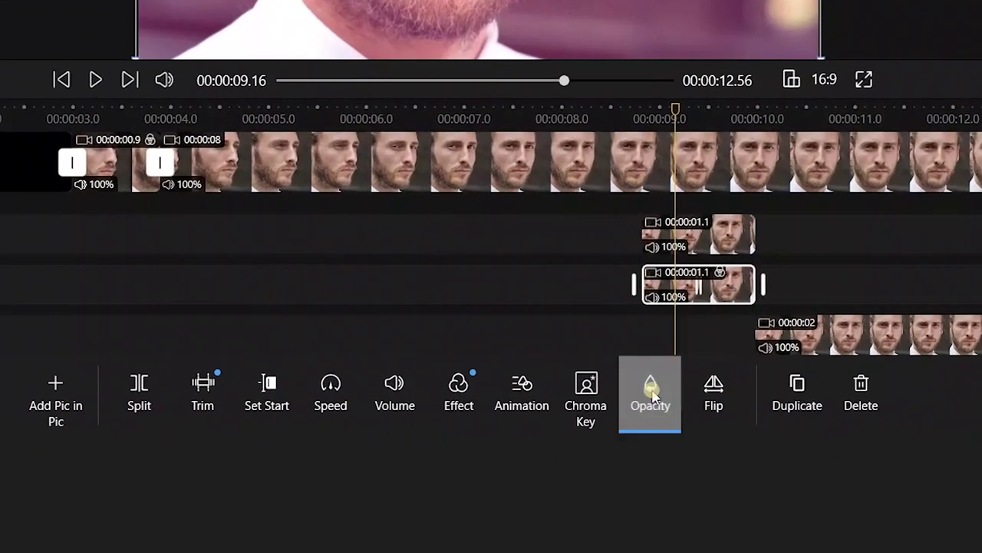
click(793, 407)
click(309, 217)
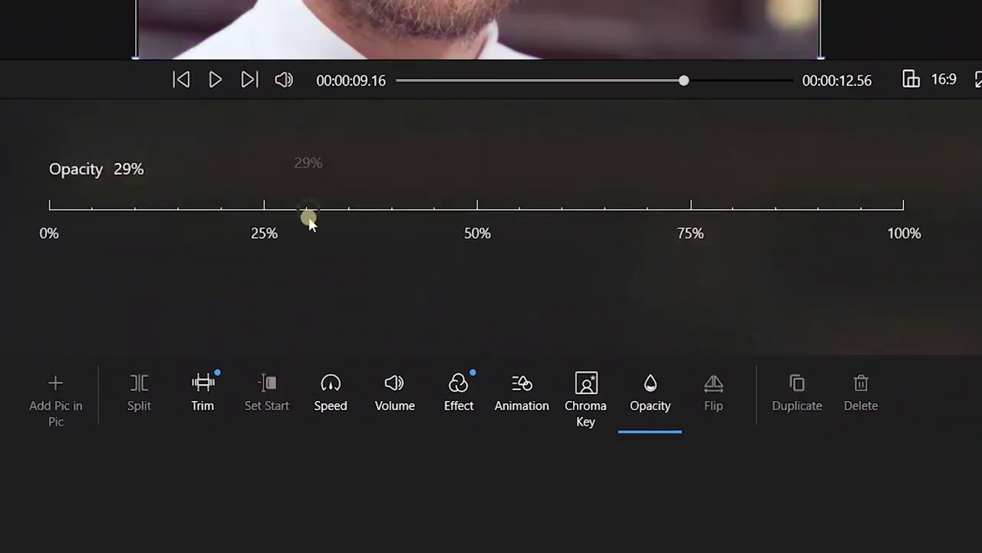
drag(316, 212, 342, 210)
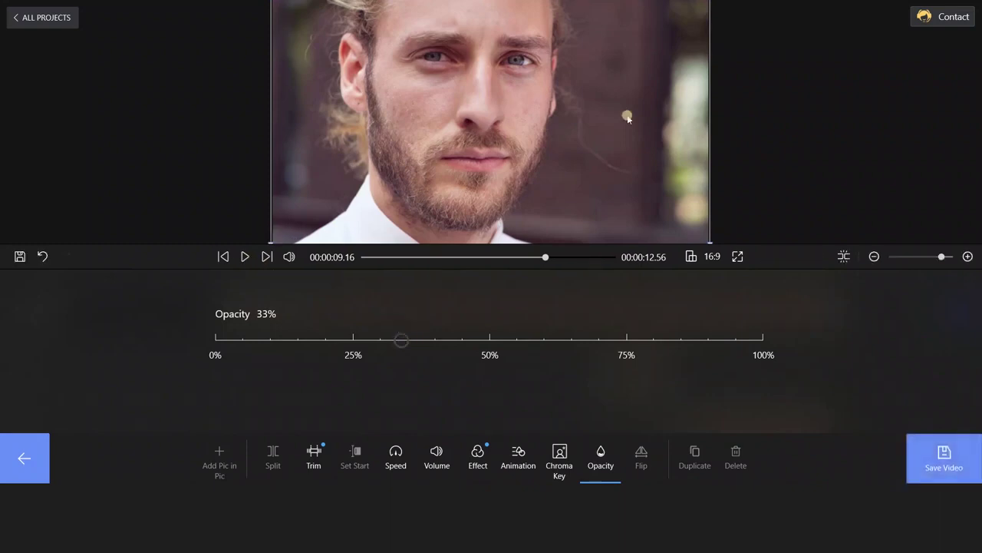
Shift the copied overlay left and down and enlarge it slightly over the video.
drag(630, 94, 623, 105)
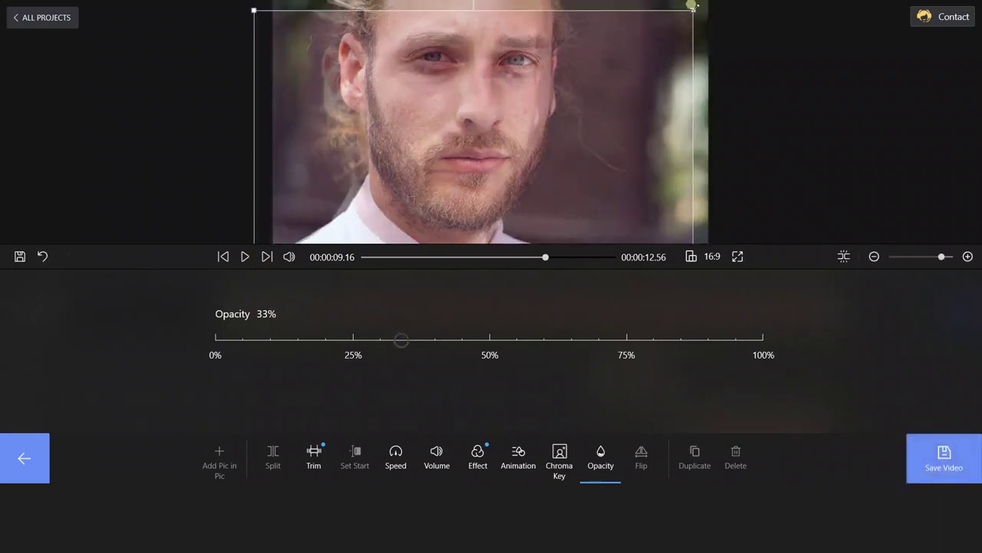
drag(694, 8, 680, 48)
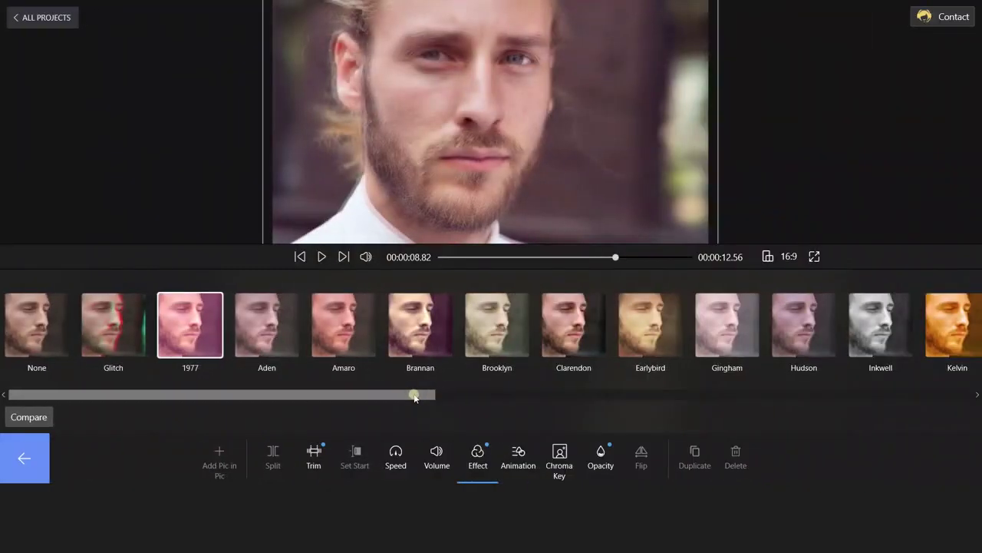
drag(413, 394, 645, 392)
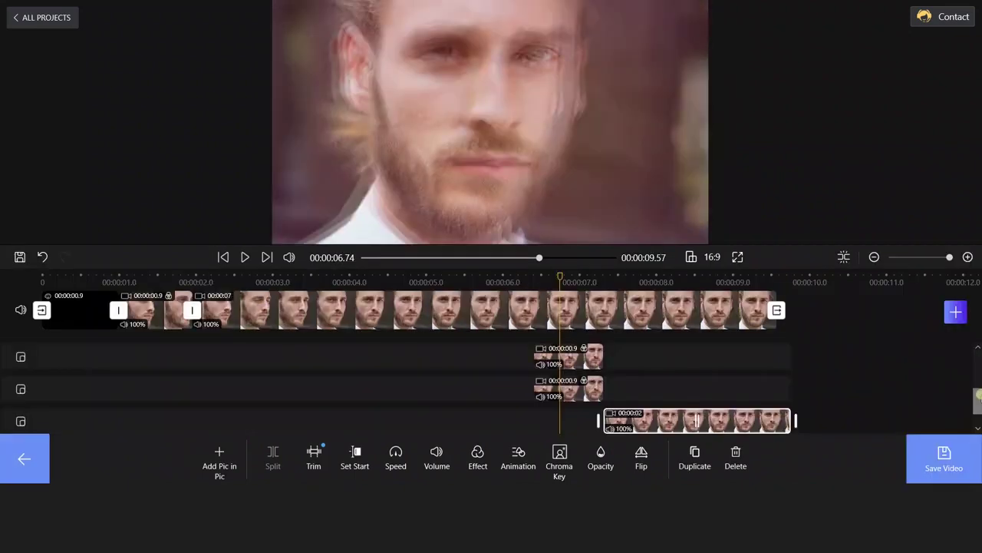
scroll(978, 395, down, 1)
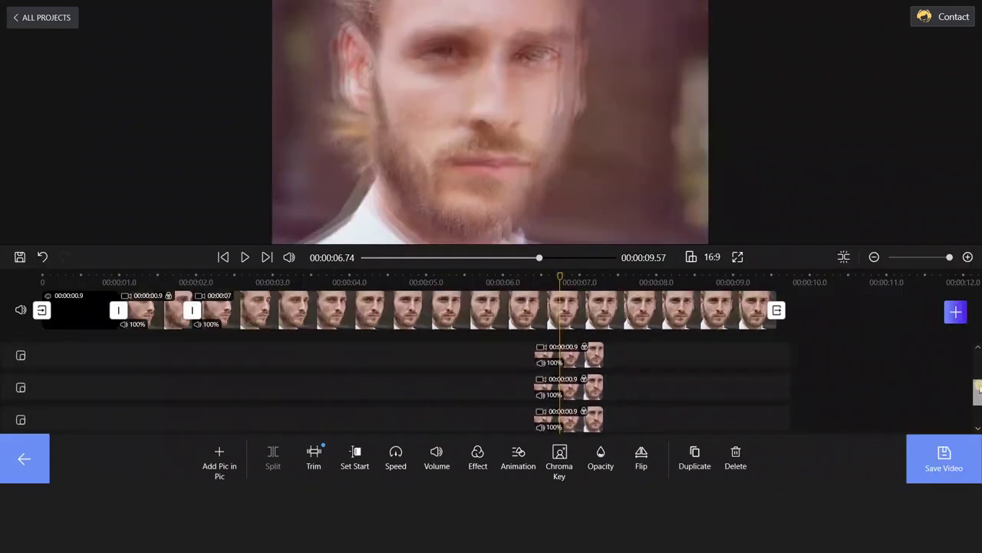
scroll(978, 397, up, 1)
Insert the blue glitch-bar image as an overlay near 9 seconds at about 22% opacity.
scroll(978, 398, down, 1)
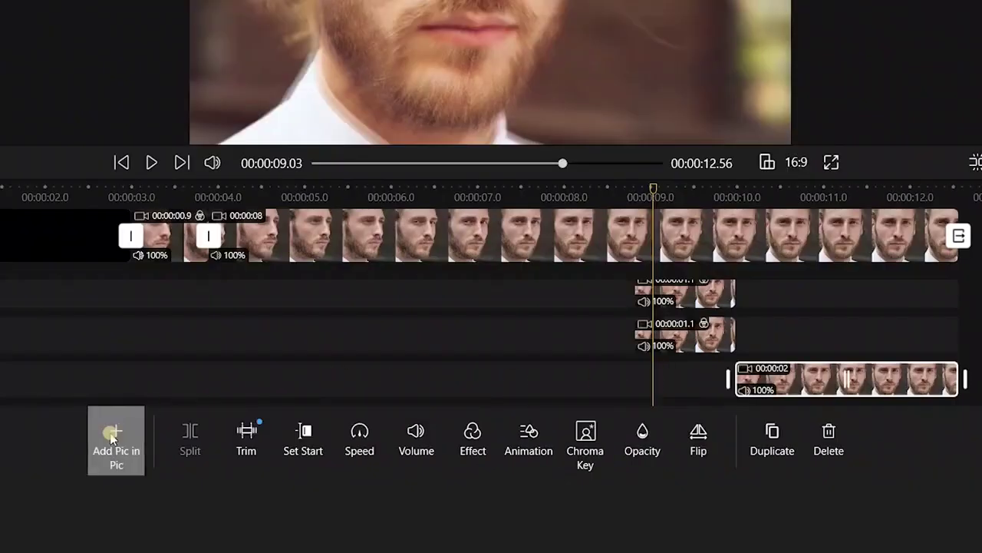
click(116, 434)
click(136, 292)
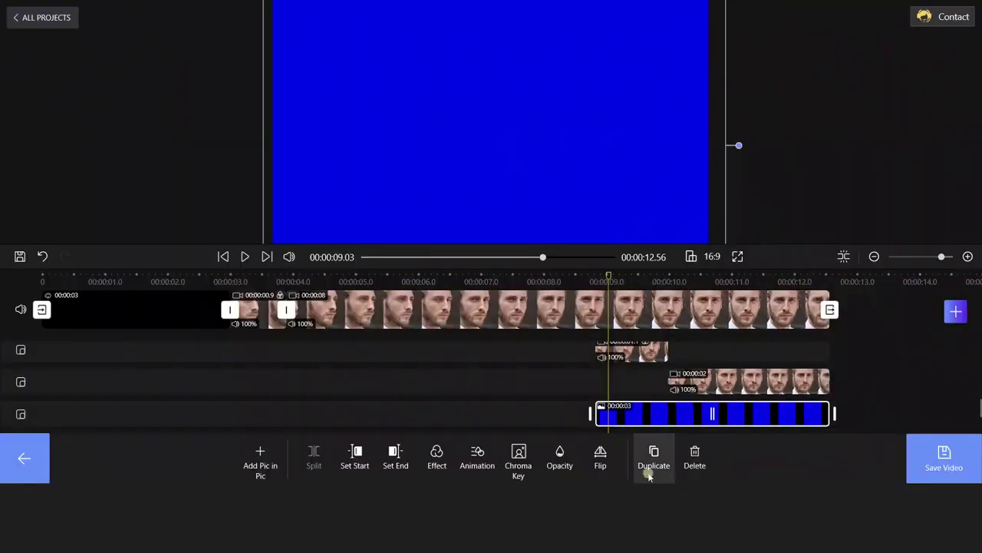
click(572, 462)
drag(482, 341, 387, 339)
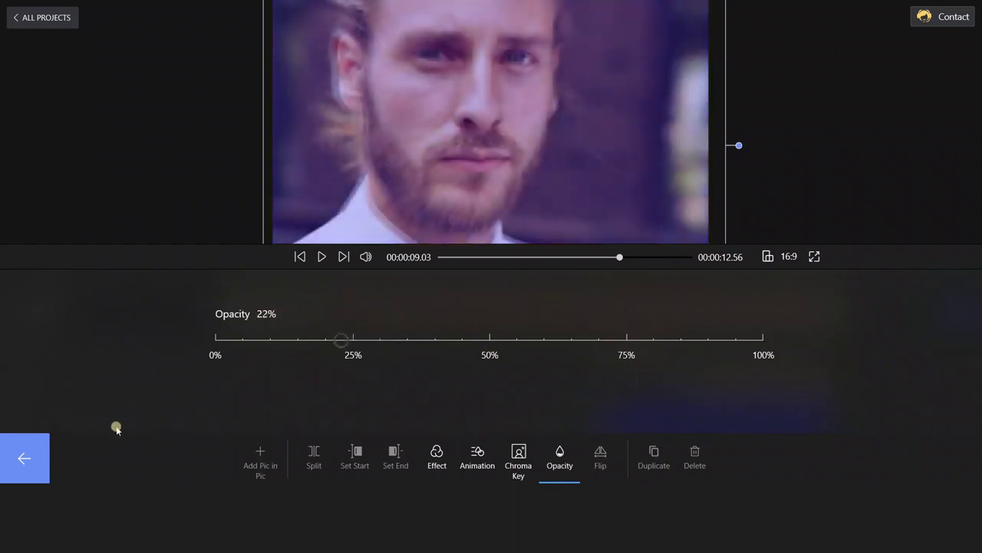
click(30, 454)
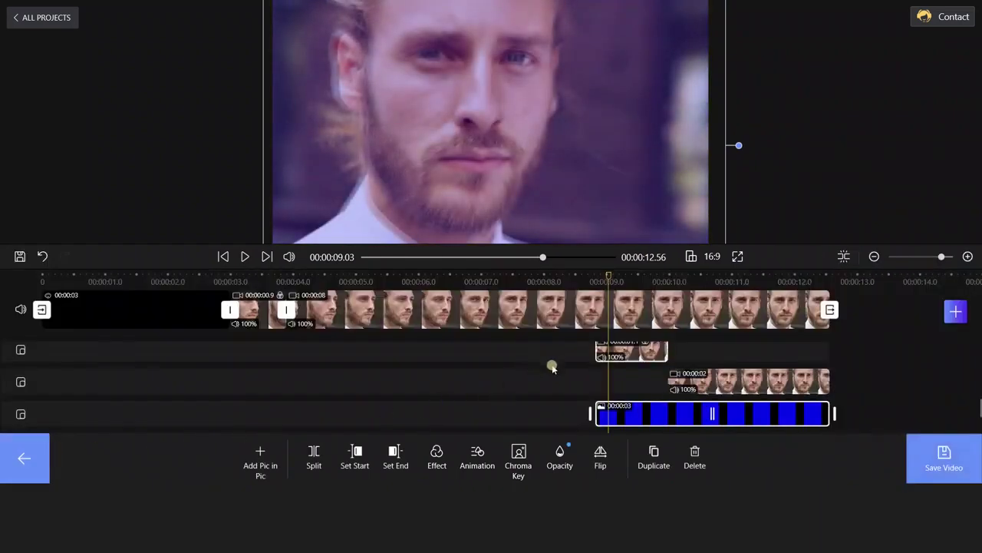
scroll(614, 377, up, 3)
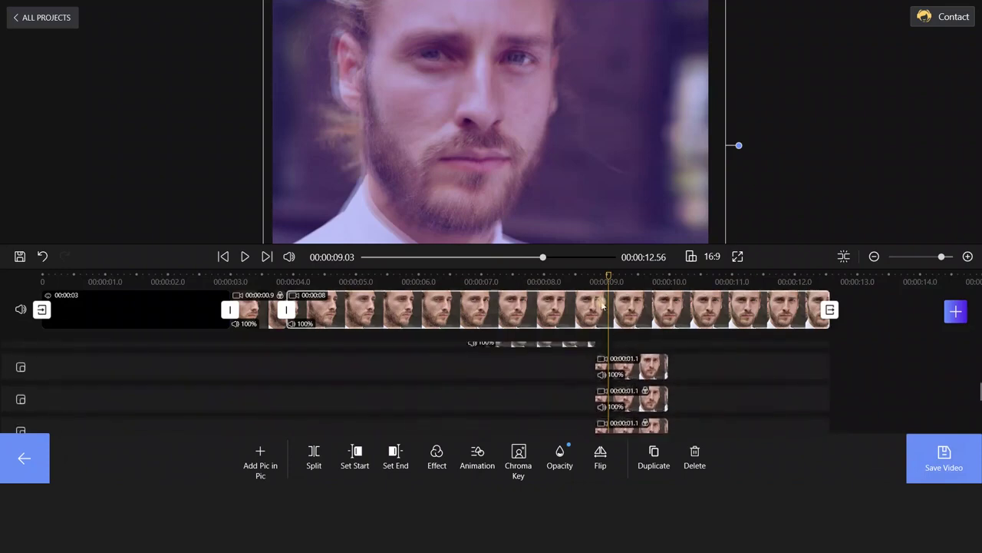
Trim the two overlay clips to start one after another, the bottom one 0.8 seconds long.
click(596, 400)
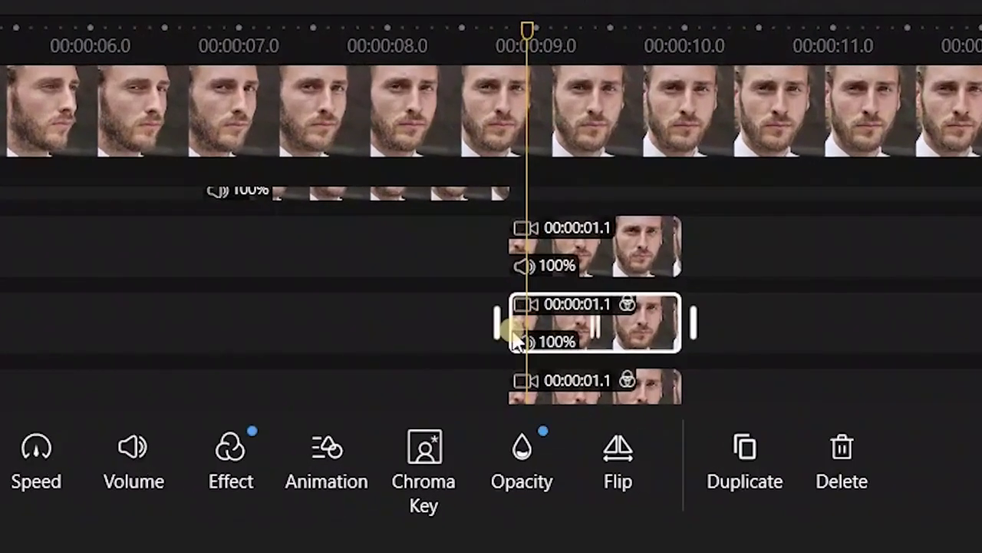
drag(525, 323, 530, 323)
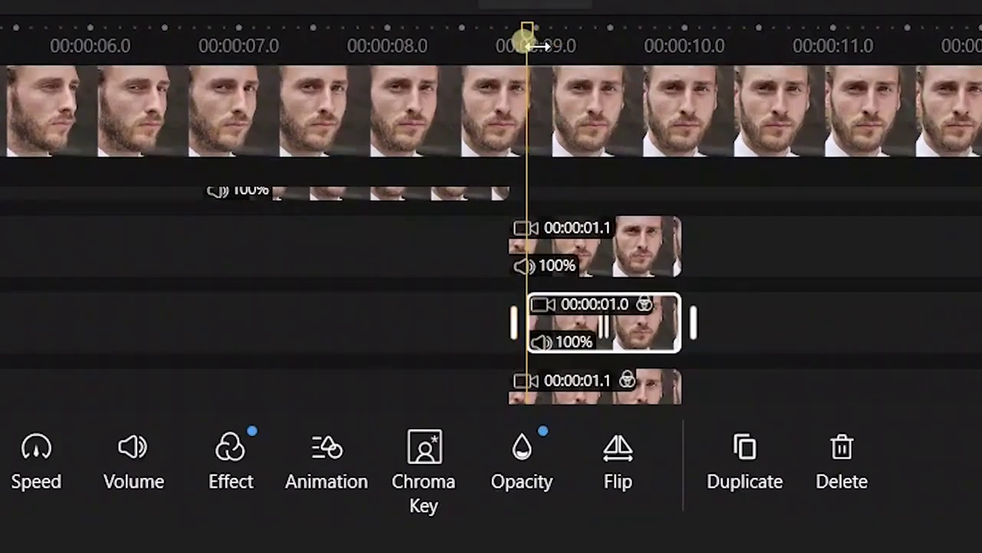
drag(527, 42, 550, 40)
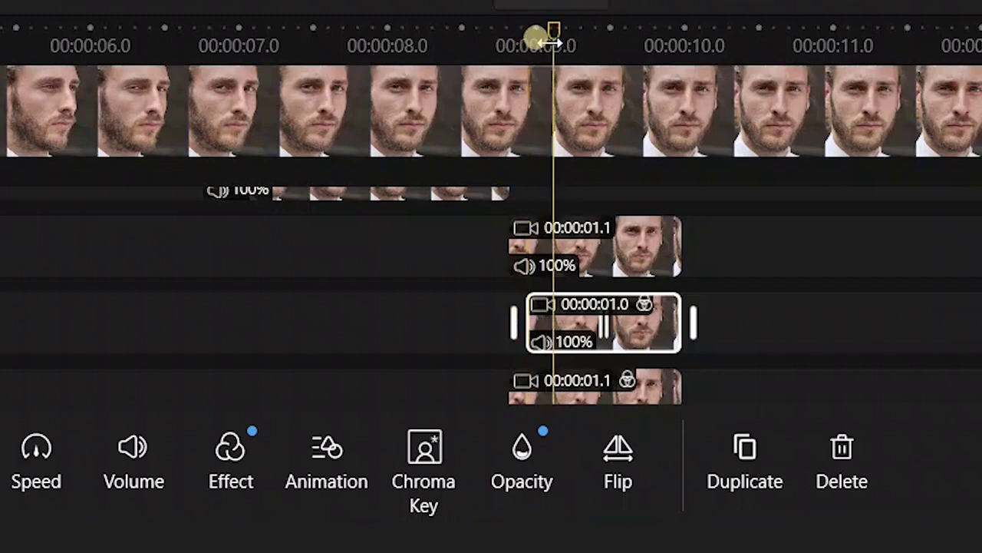
click(597, 394)
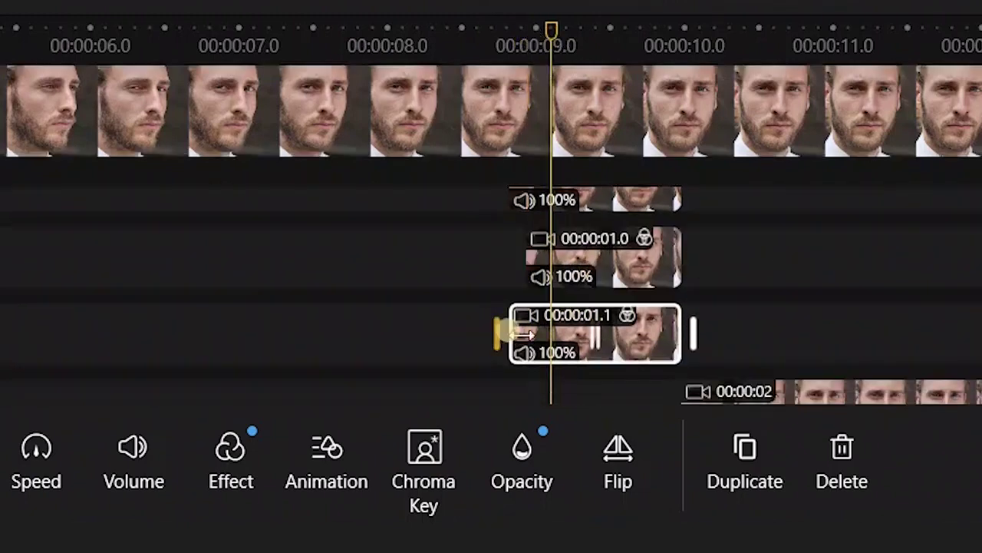
drag(522, 333, 577, 326)
scroll(602, 313, down, 3)
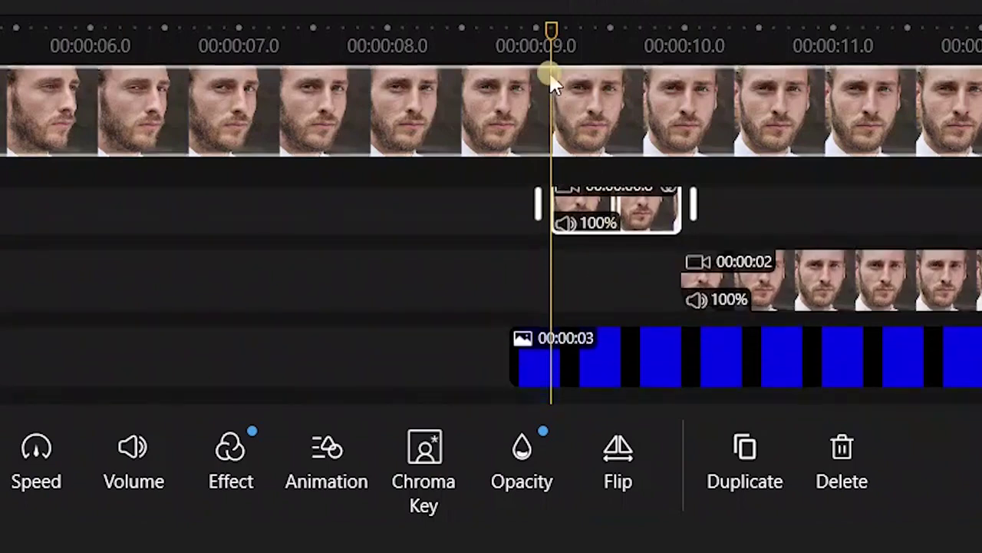
Trim the blue glitch clip to start slightly later, then preview the layering.
drag(553, 34, 572, 35)
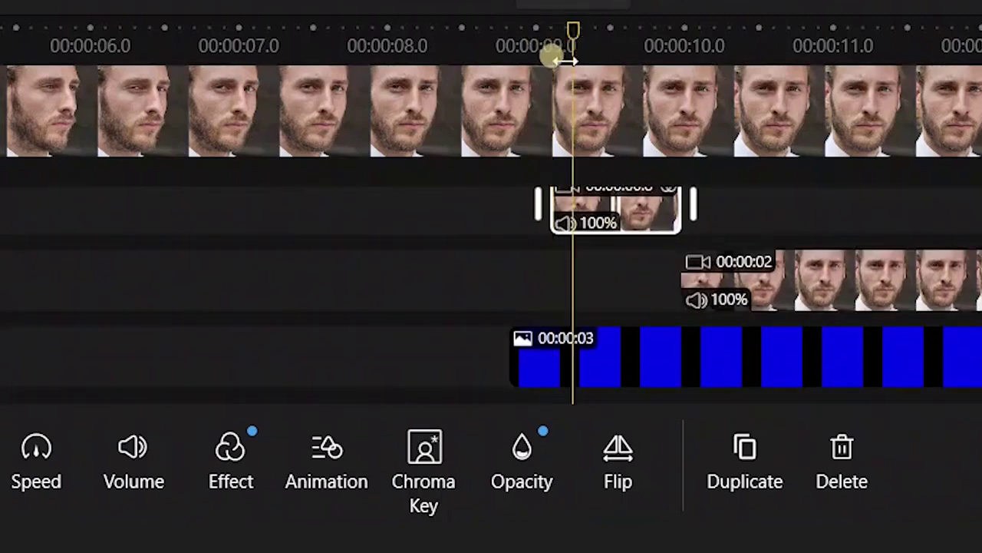
click(620, 373)
drag(484, 353, 564, 346)
scroll(620, 222, down, 2)
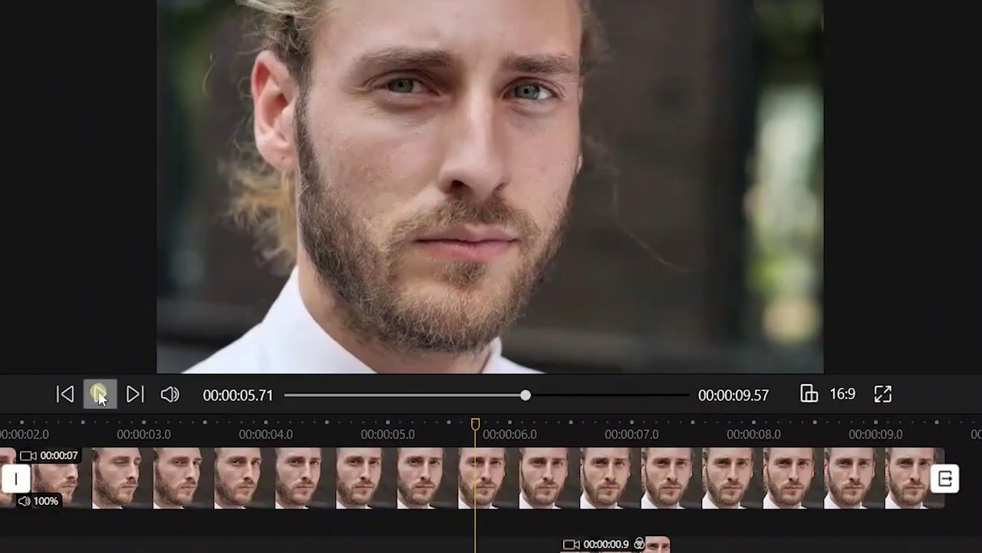
click(99, 395)
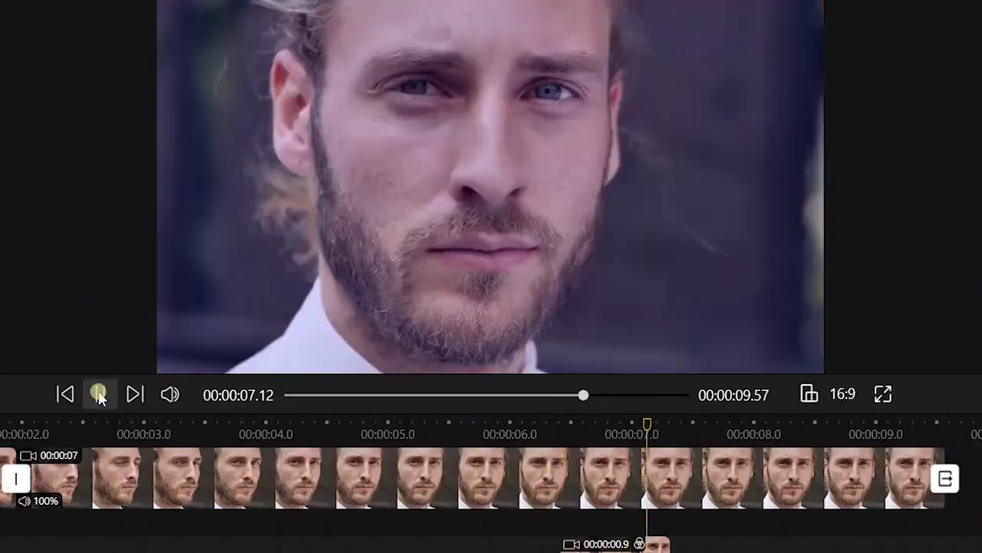
click(99, 394)
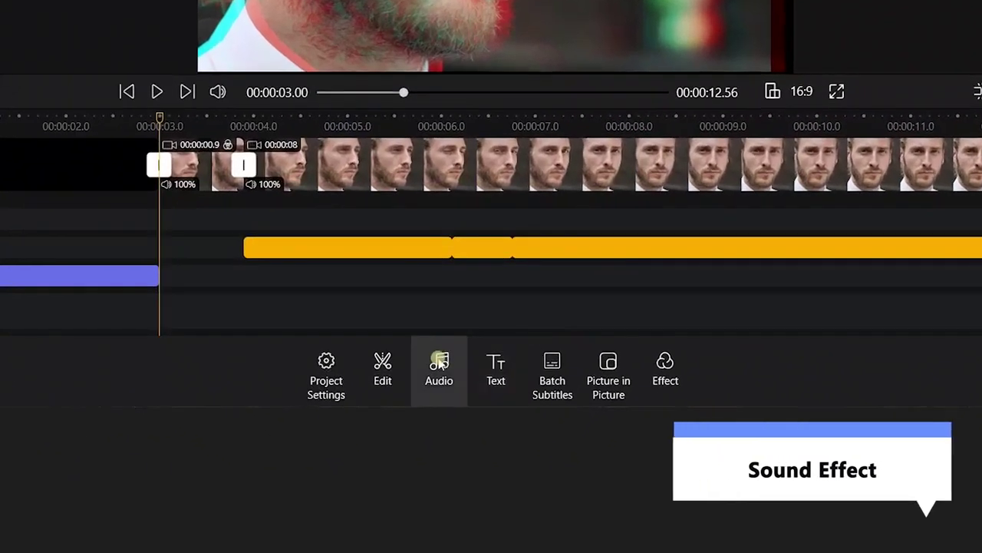
Open the Sound Effects tab of the built-in audio library under Audio > Add audio.
click(450, 451)
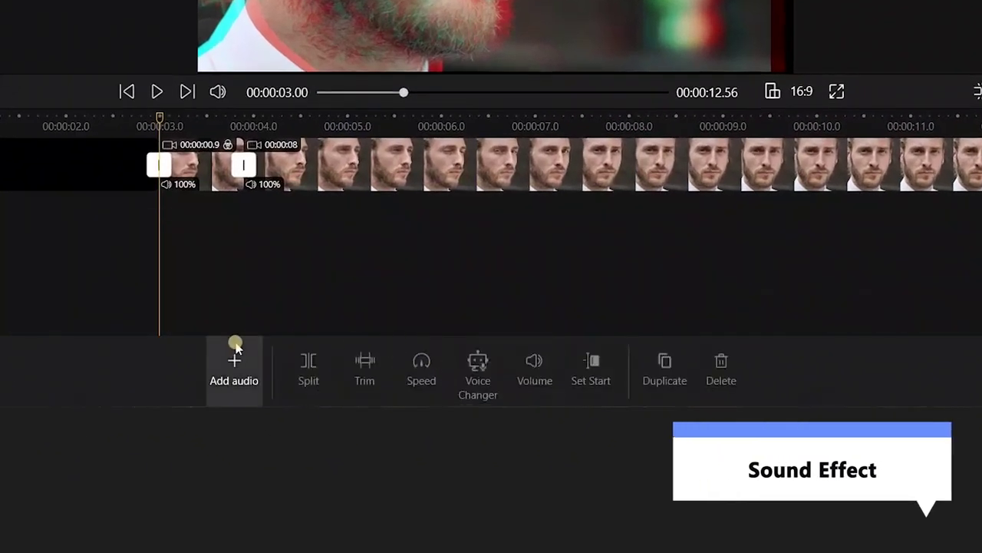
click(234, 358)
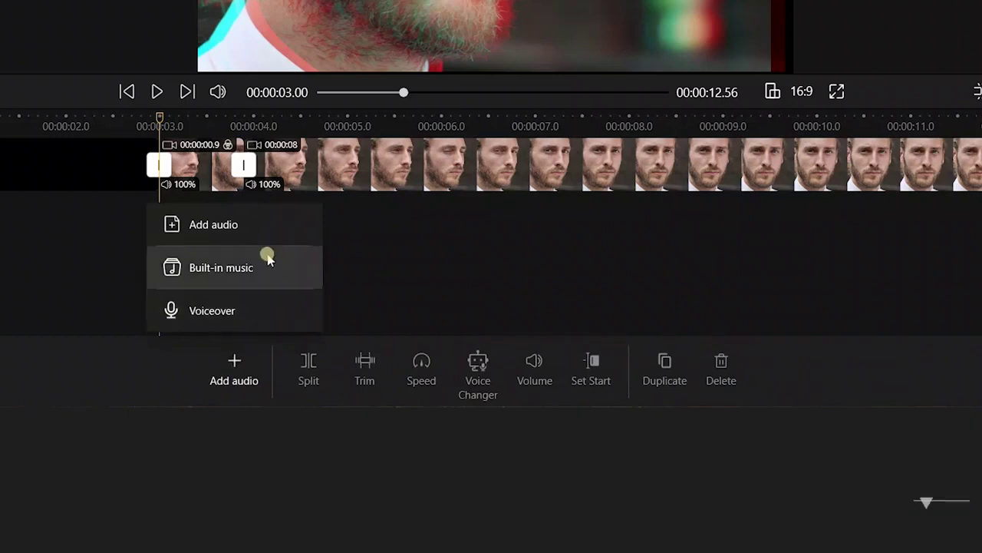
click(266, 257)
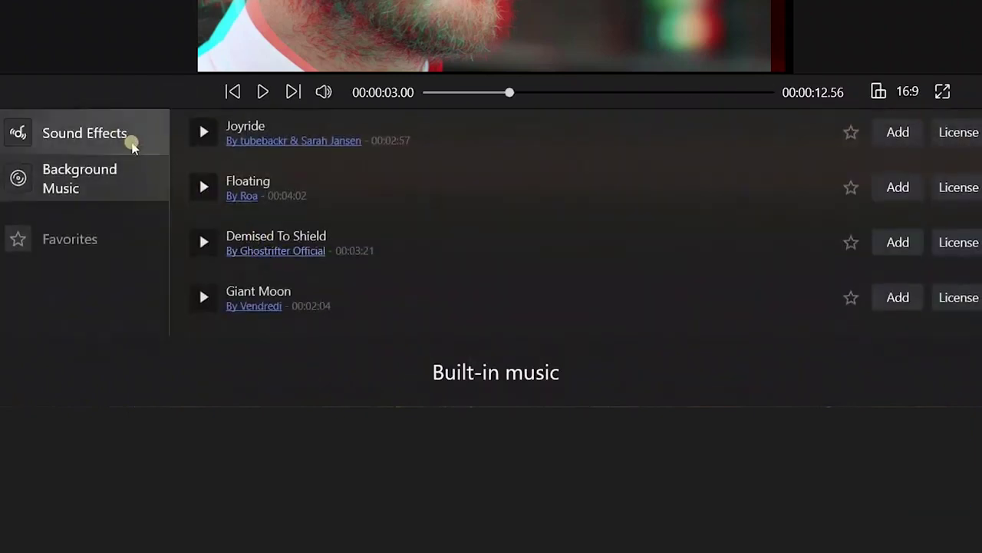
click(121, 135)
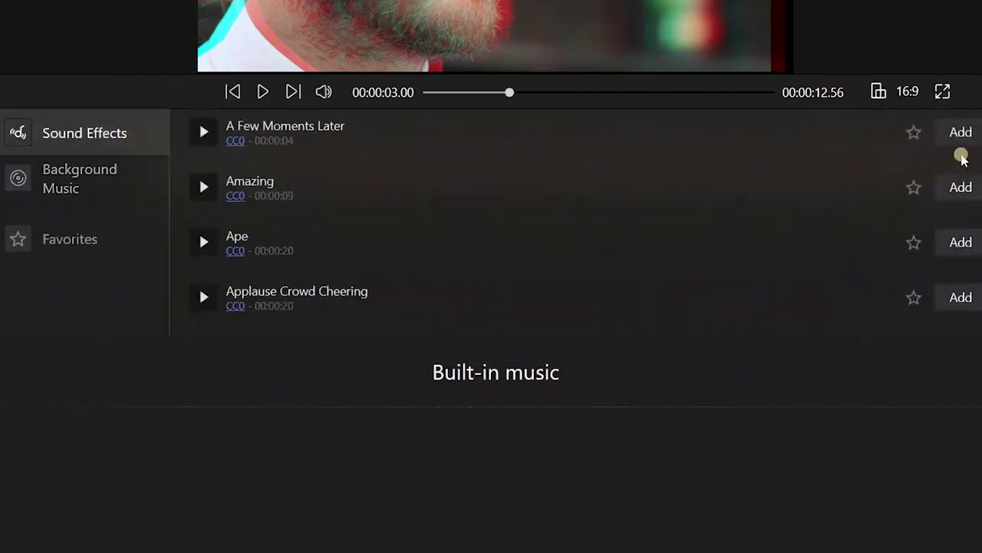
Add the 1.1-second Electric sound effect to the project.
scroll(576, 223, down, 10)
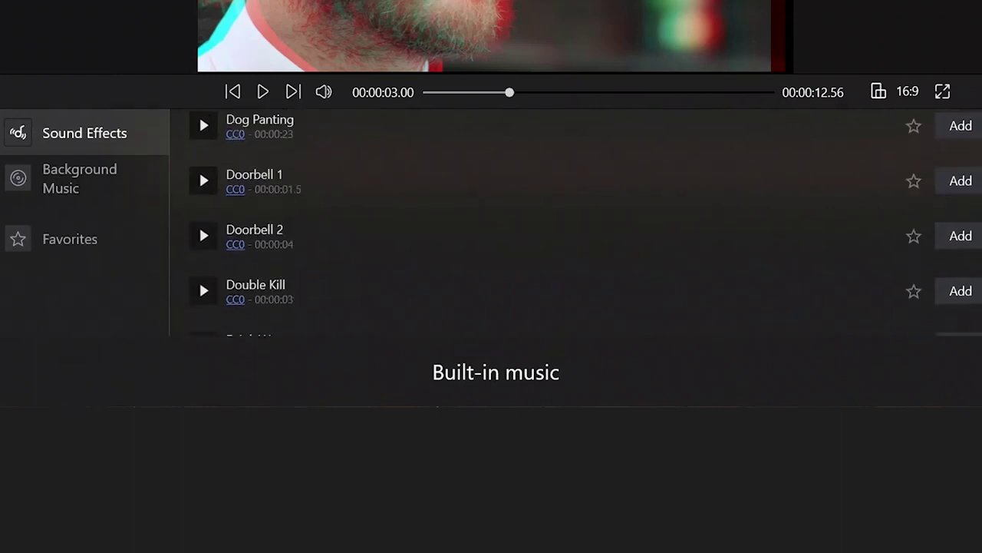
scroll(576, 223, up, 2)
scroll(576, 223, up, 2)
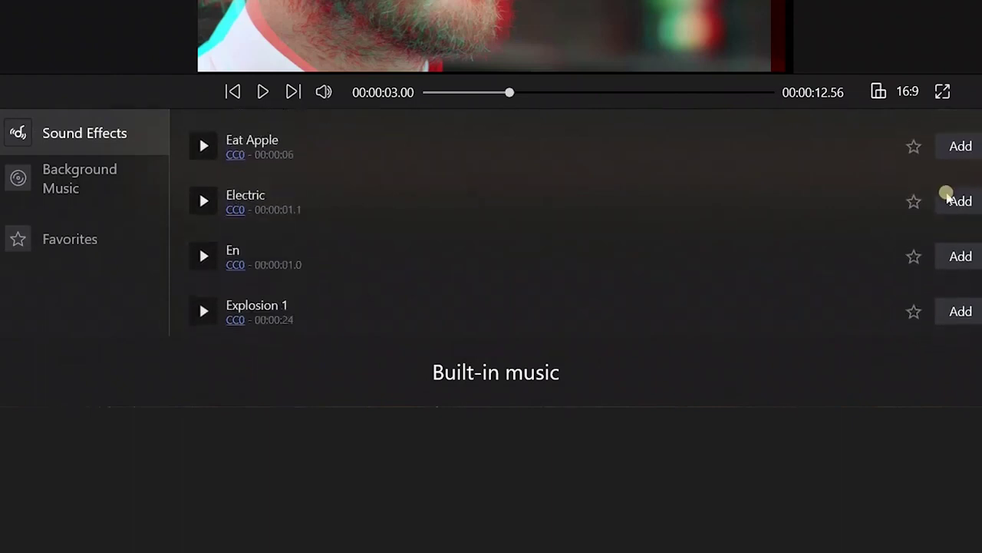
click(205, 203)
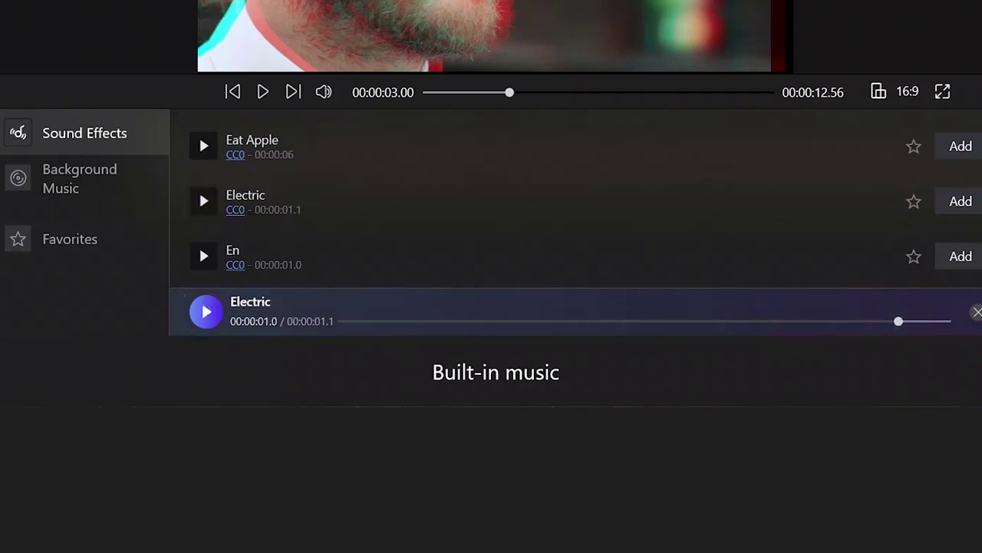
Return to the main editing view and export the video at 1080P (1920x1080), 30 fps.
click(961, 201)
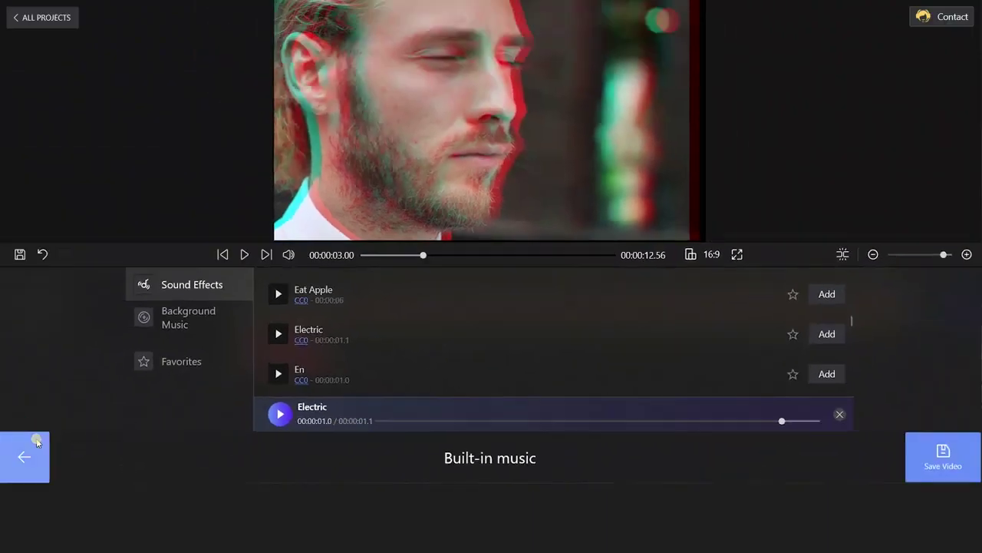
click(24, 454)
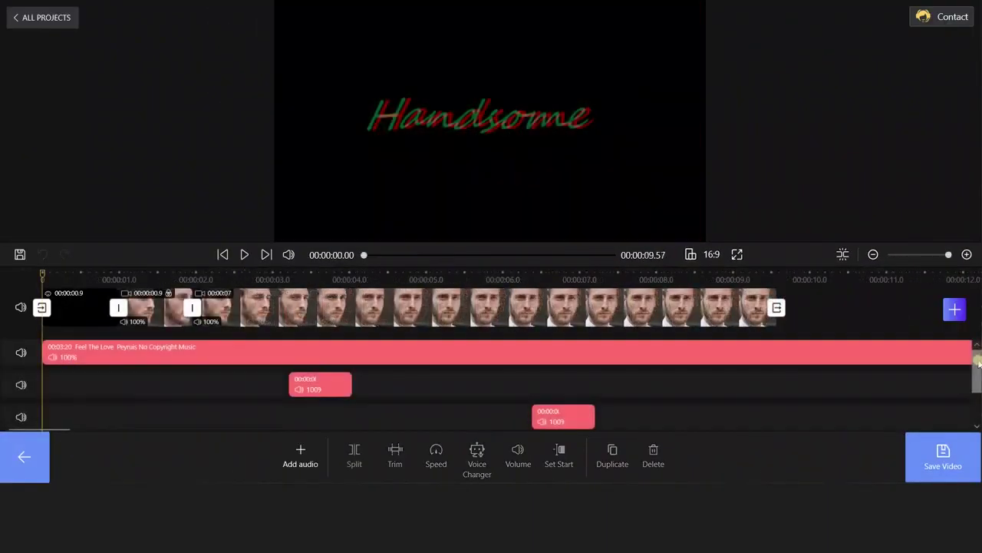
scroll(978, 372, down, 1)
drag(977, 372, 975, 350)
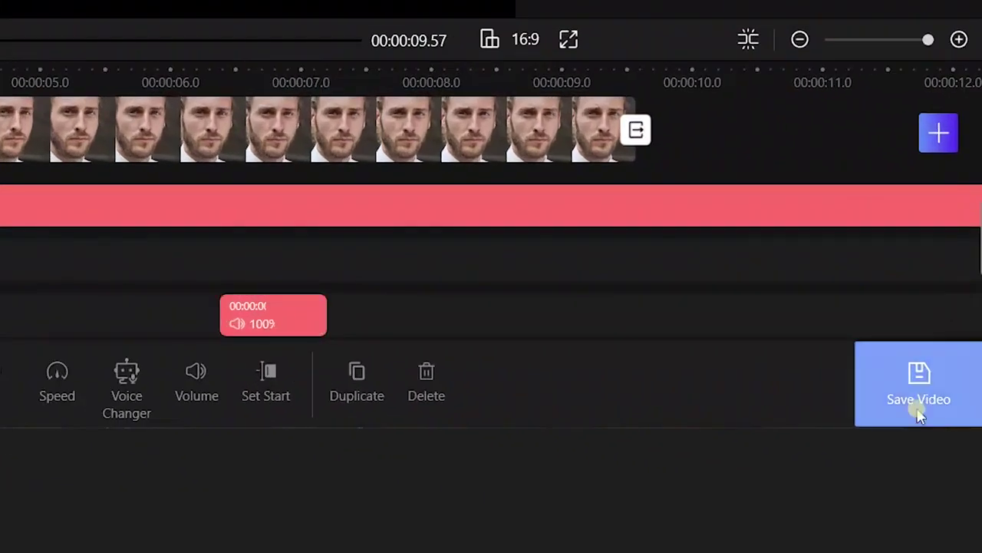
click(944, 457)
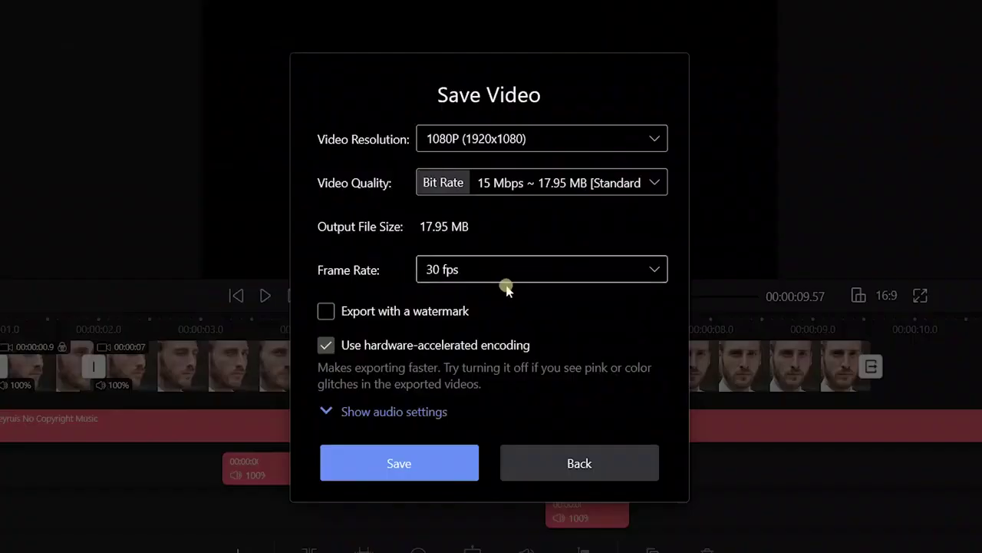
click(430, 452)
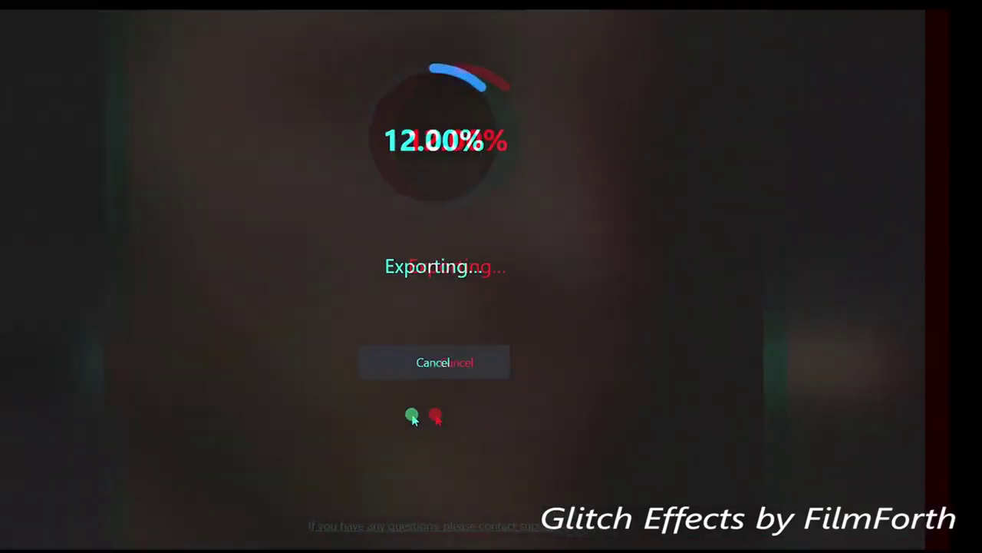